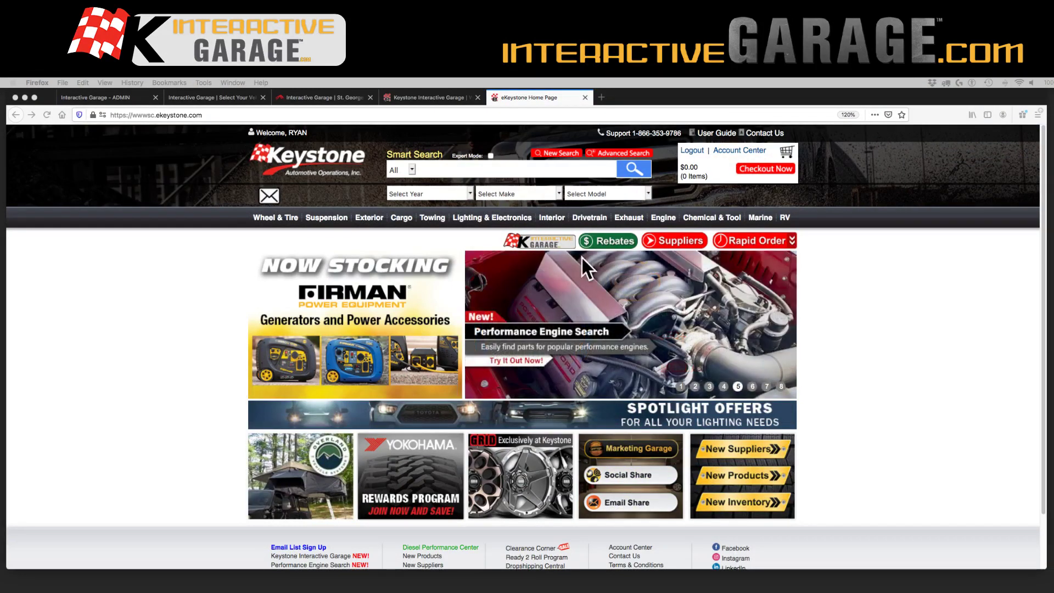
Open the 2020 GMC Sierra 1500 Denali Crew Cab parts visualizer
click(544, 242)
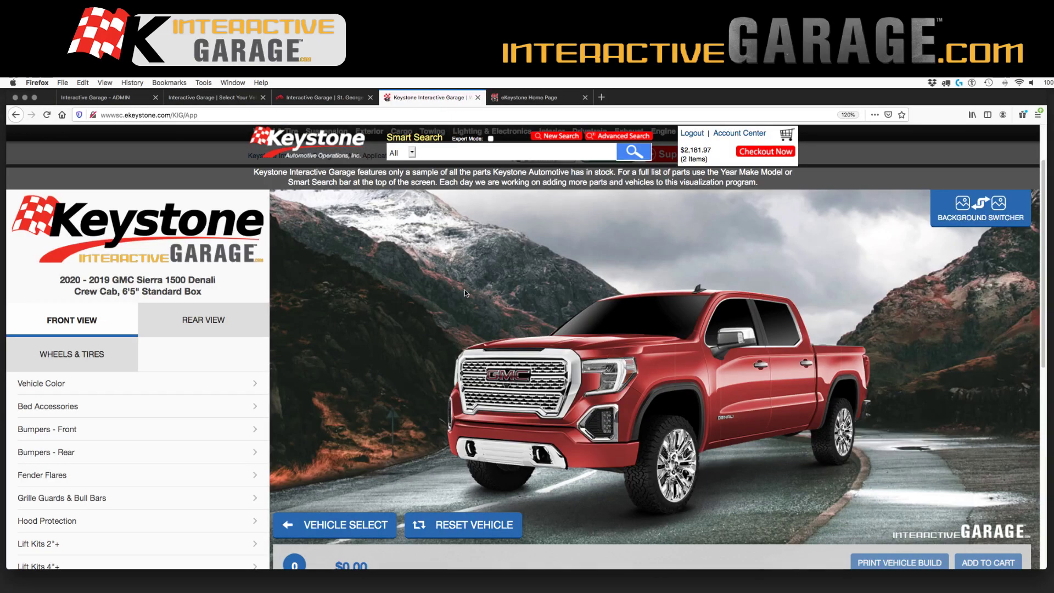
scroll(465, 289, up, 2)
scroll(464, 289, down, 2)
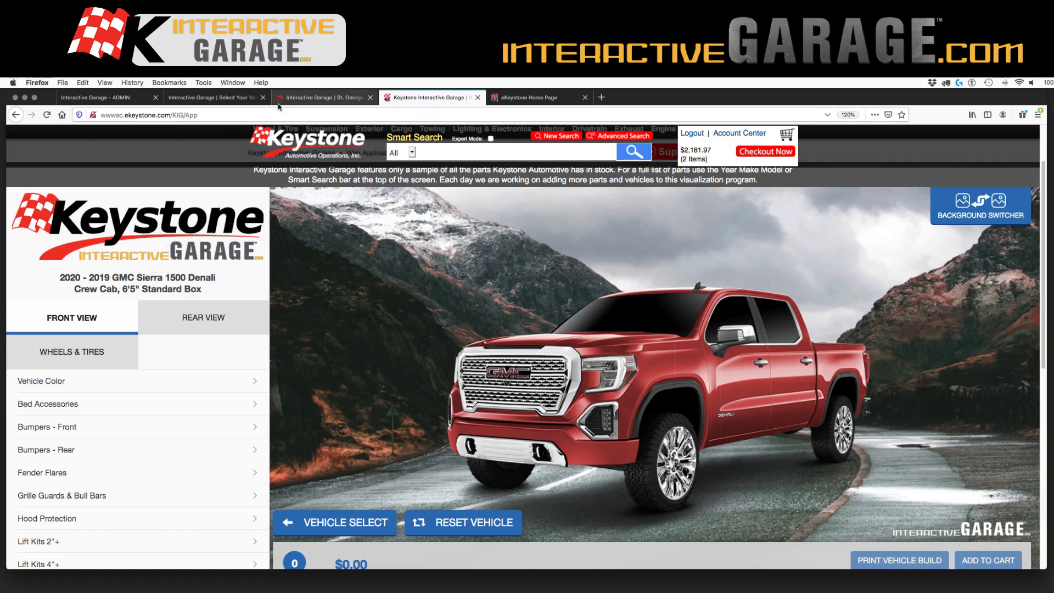
Glance at the dealer Interactive Garage and Red Desert Off-Road pages, then return to the Sierra builder
click(243, 99)
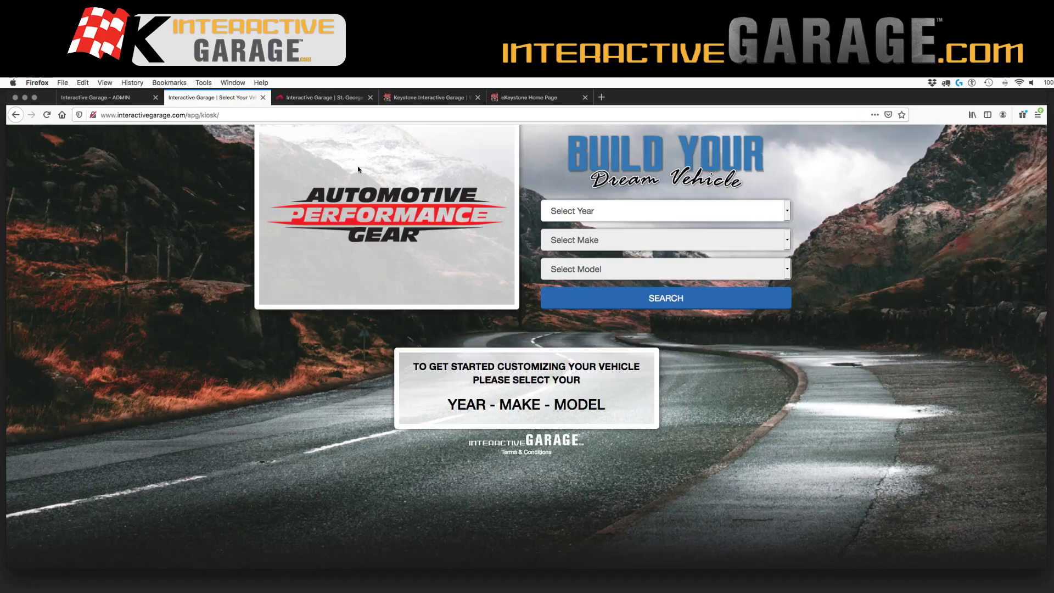
click(335, 98)
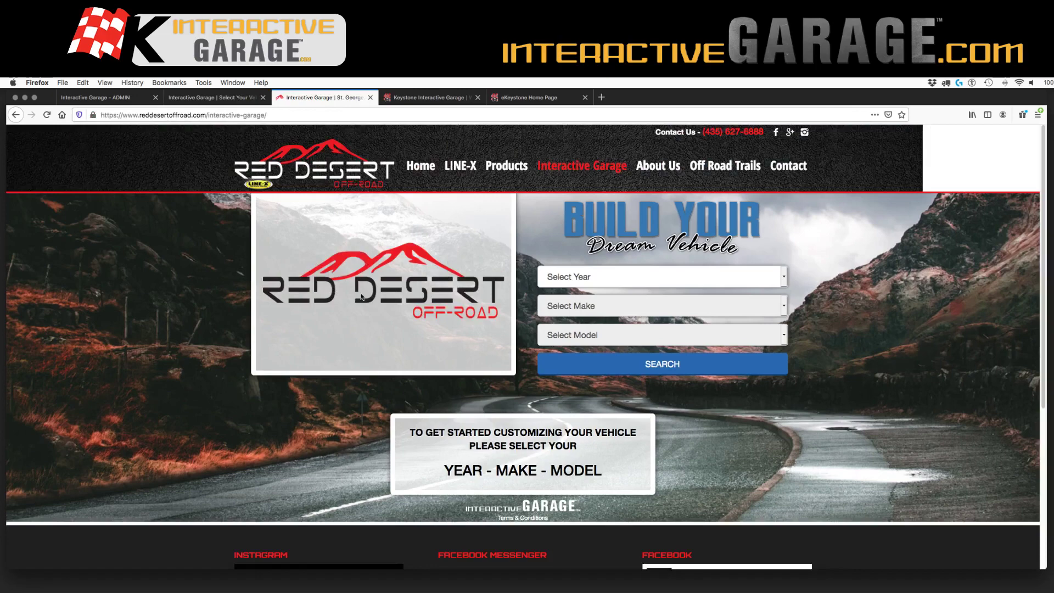
click(434, 97)
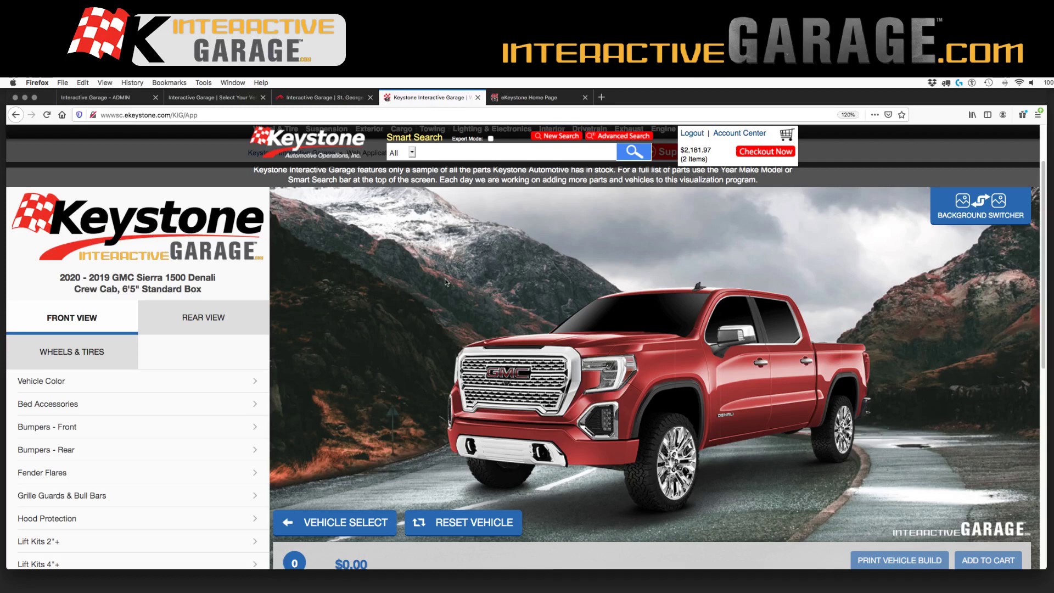
scroll(441, 285, down, 2)
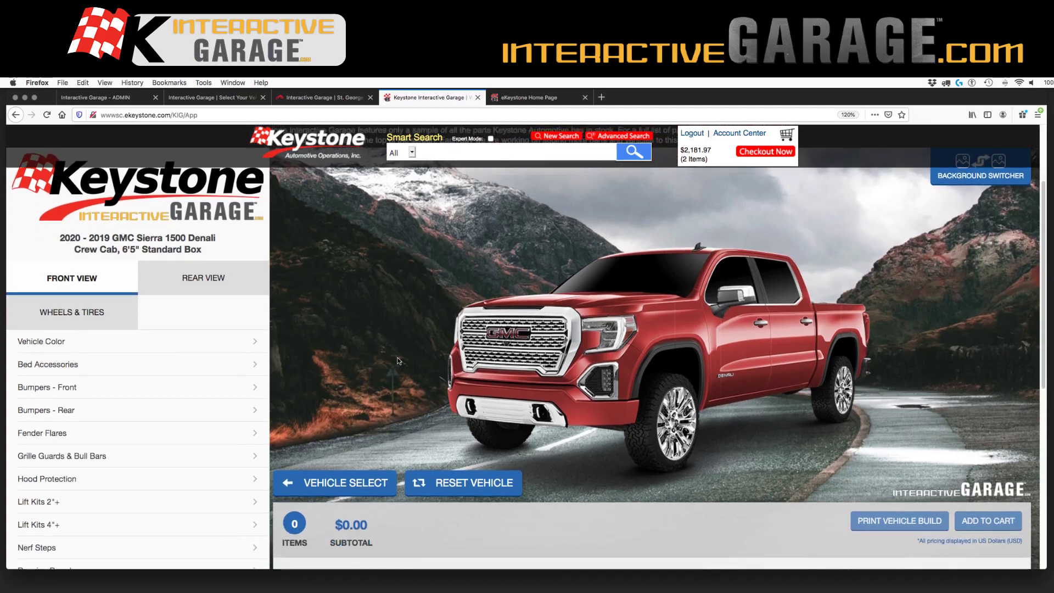
Put the Addictive Desert Designs Stealth Fighter Front Bumper w/Sensors on the Sierra
scroll(384, 358, up, 1)
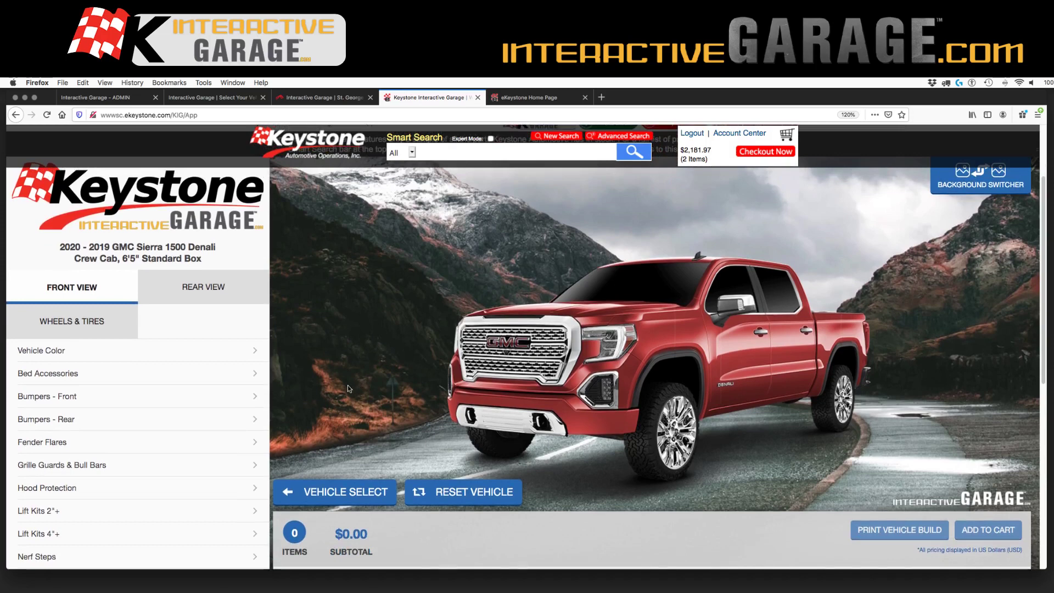
click(170, 406)
click(163, 375)
click(133, 397)
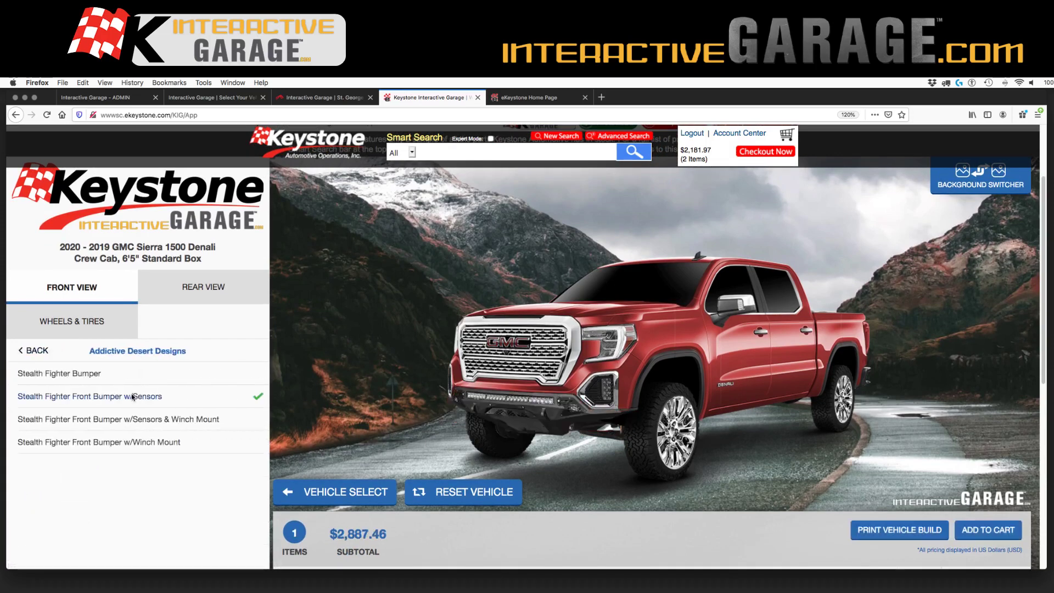
Add Bushwacker DRT Style Fender Flares and send the $3,386.21 build to the cart
click(74, 291)
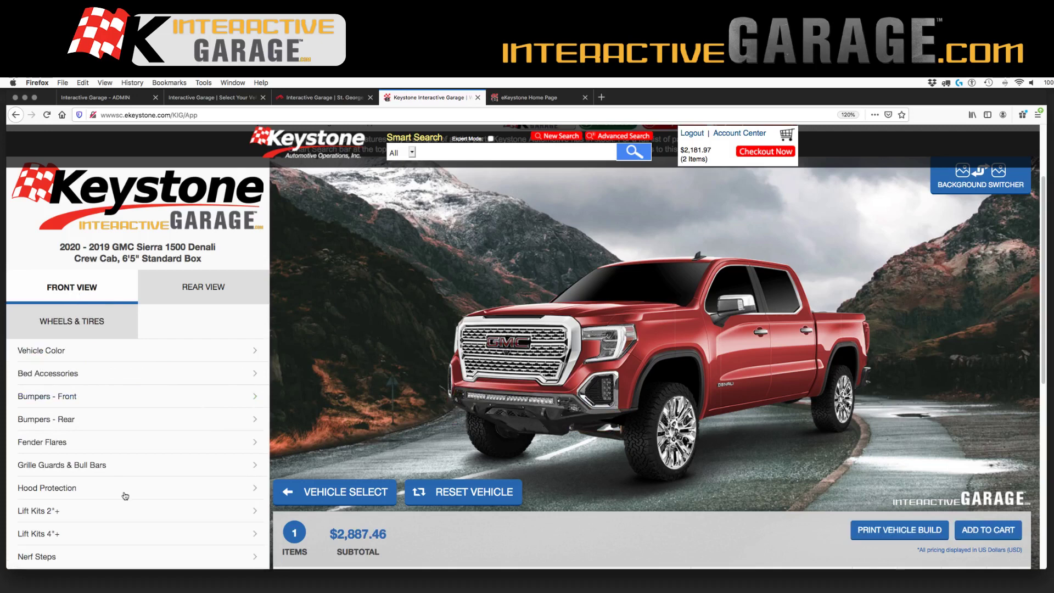
click(120, 448)
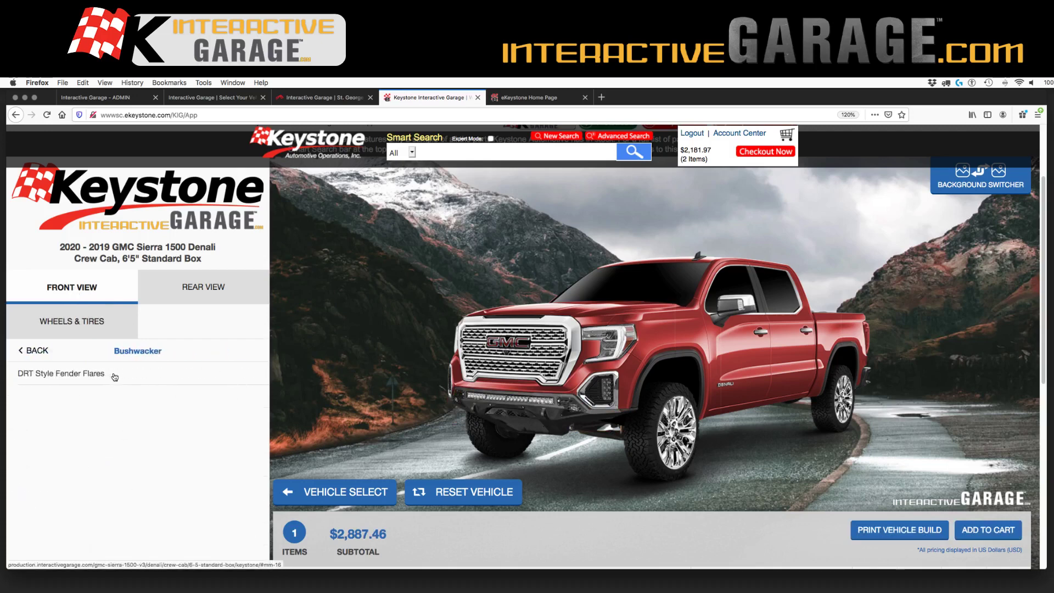
click(112, 374)
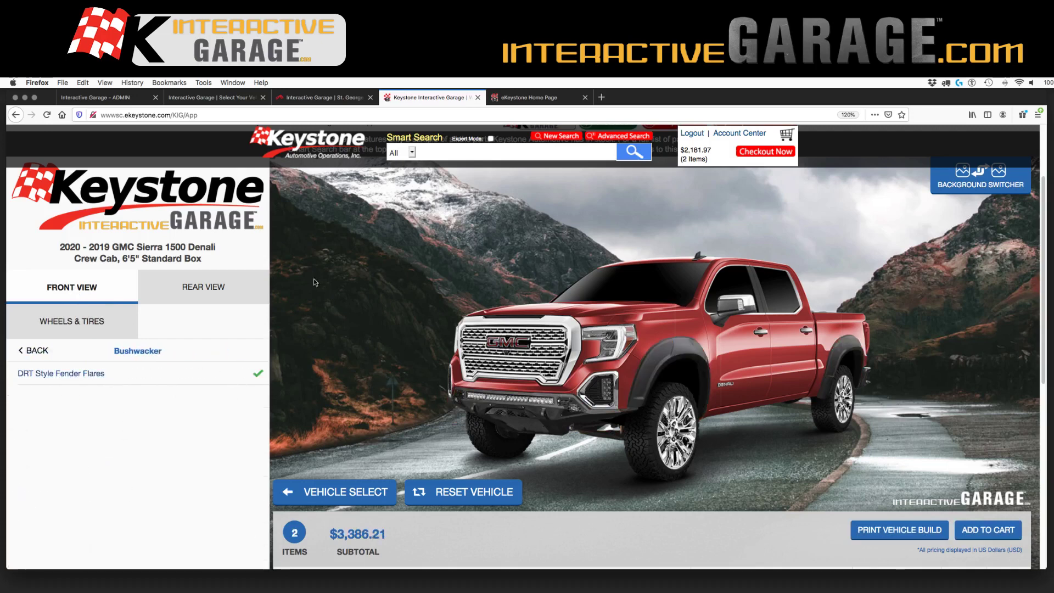
right_click(99, 286)
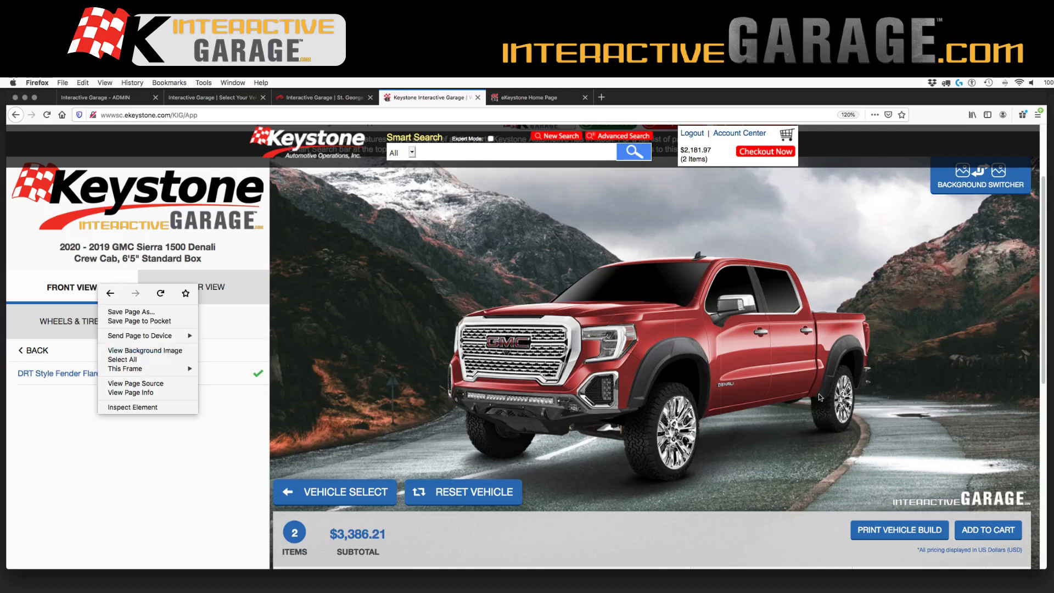
click(715, 436)
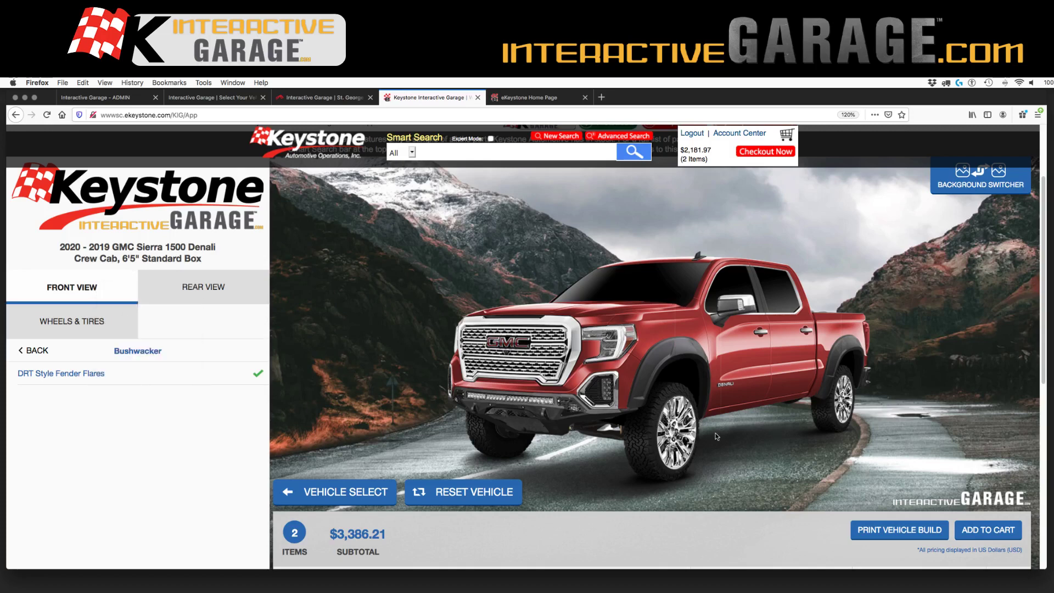
click(986, 534)
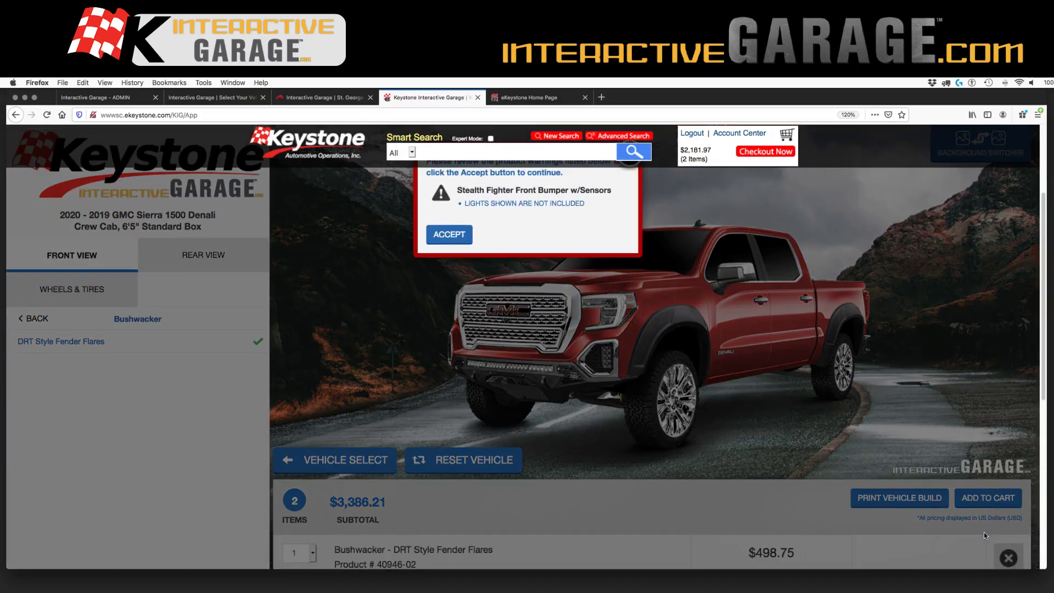
Accept the bumper's lights-not-included warning to move the parts into the eKeystone cart
click(432, 240)
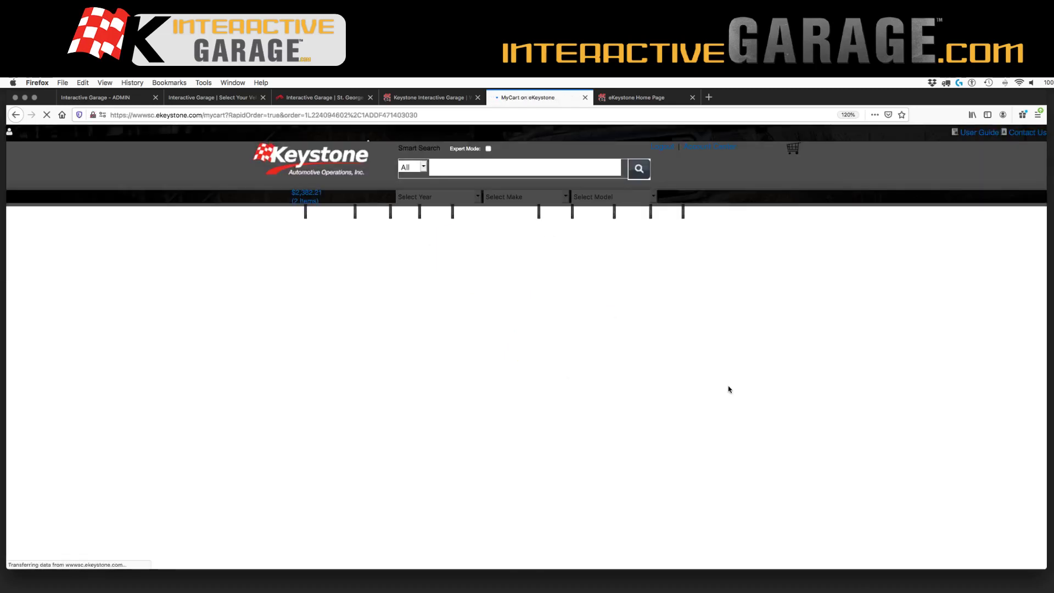
Check out the two-item $2,382.21 cart, then go back to the Red Desert Off-Road garage page
scroll(728, 385, down, 3)
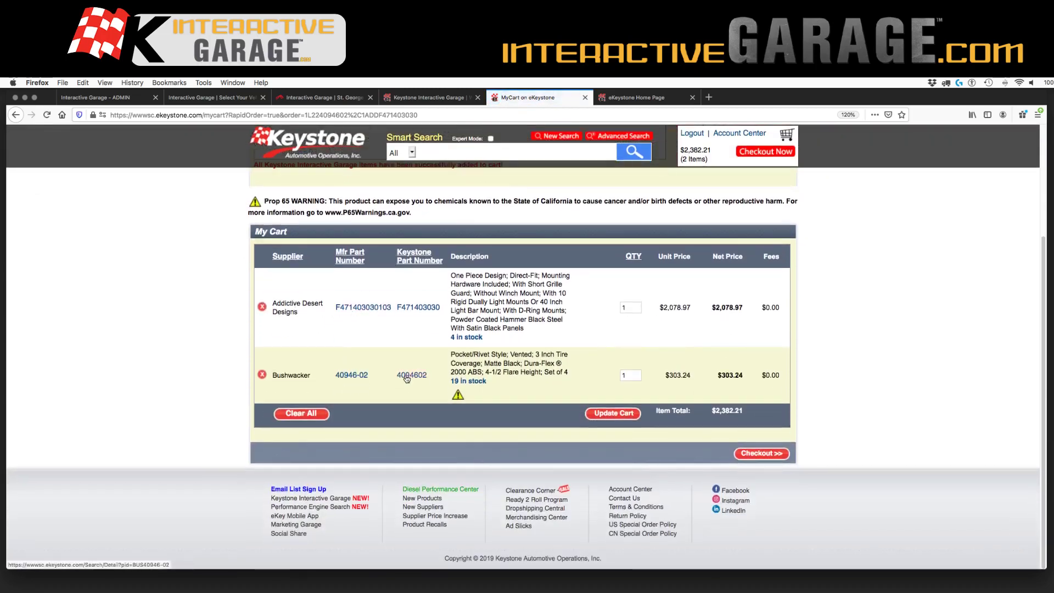
click(778, 454)
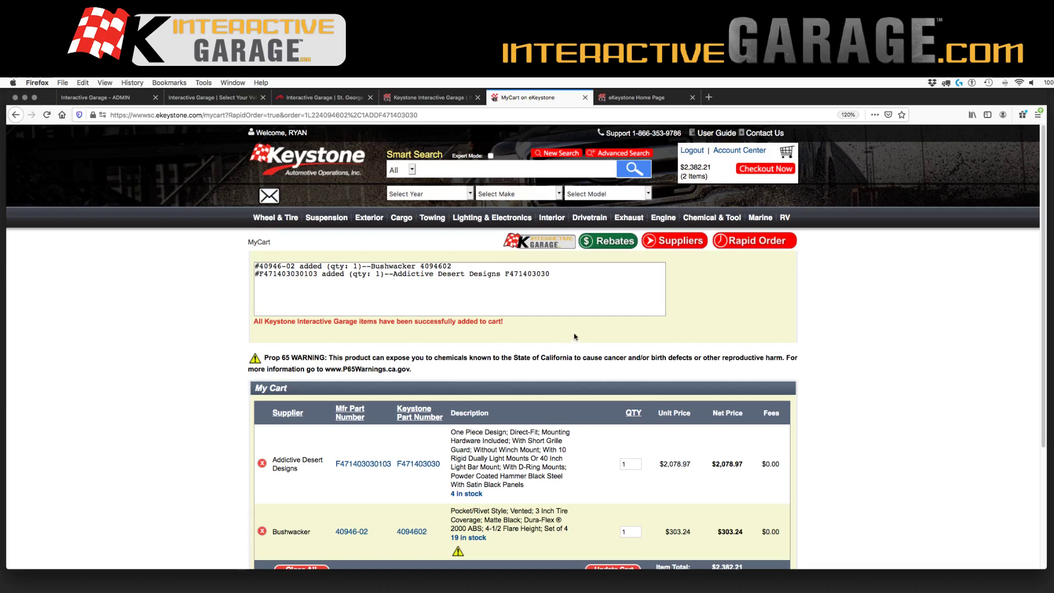
click(342, 100)
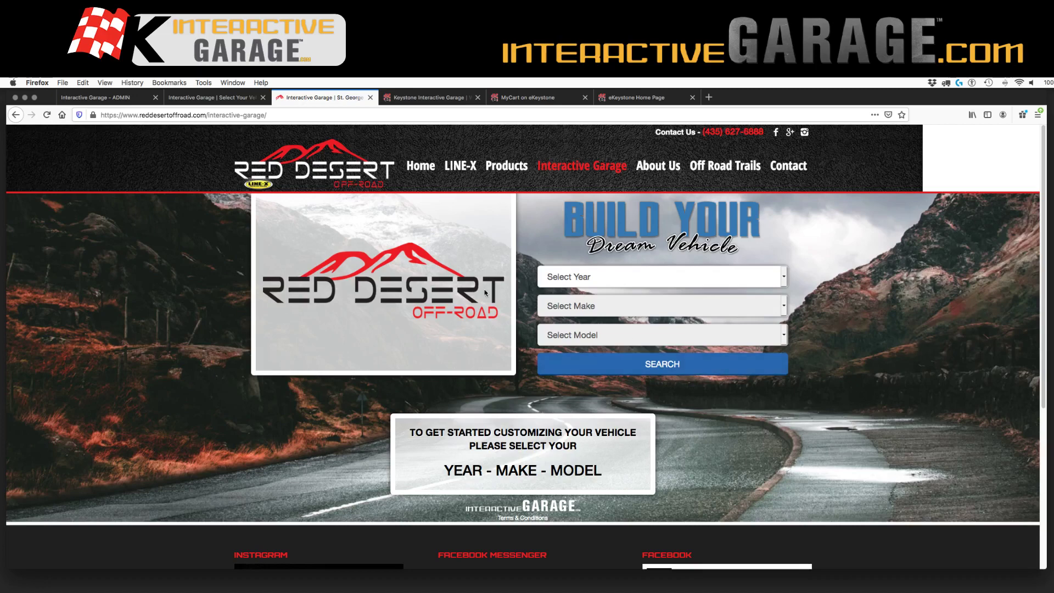
click(432, 167)
mouse_move(589, 166)
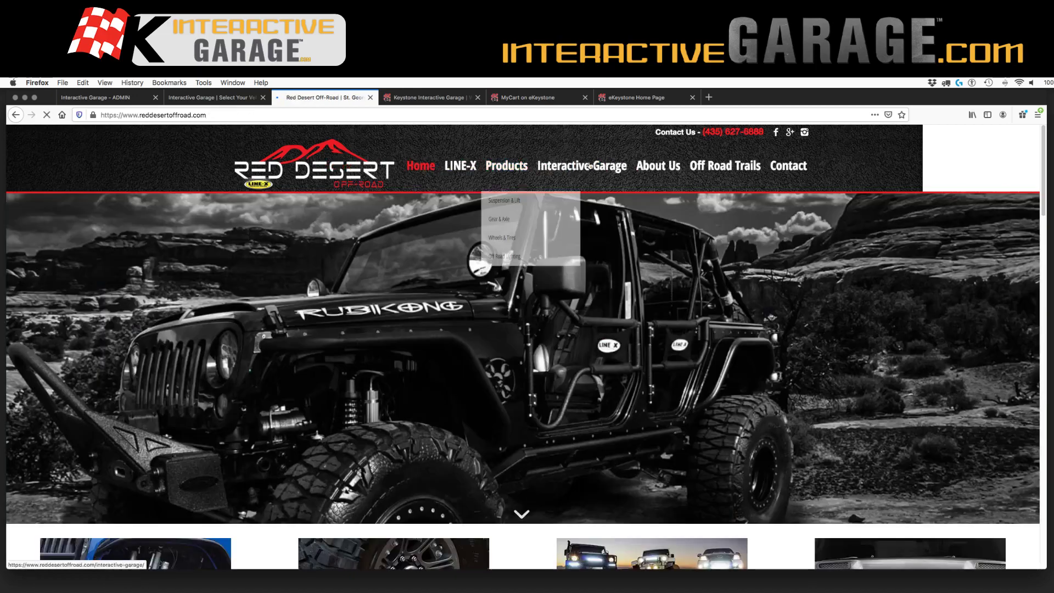
click(641, 165)
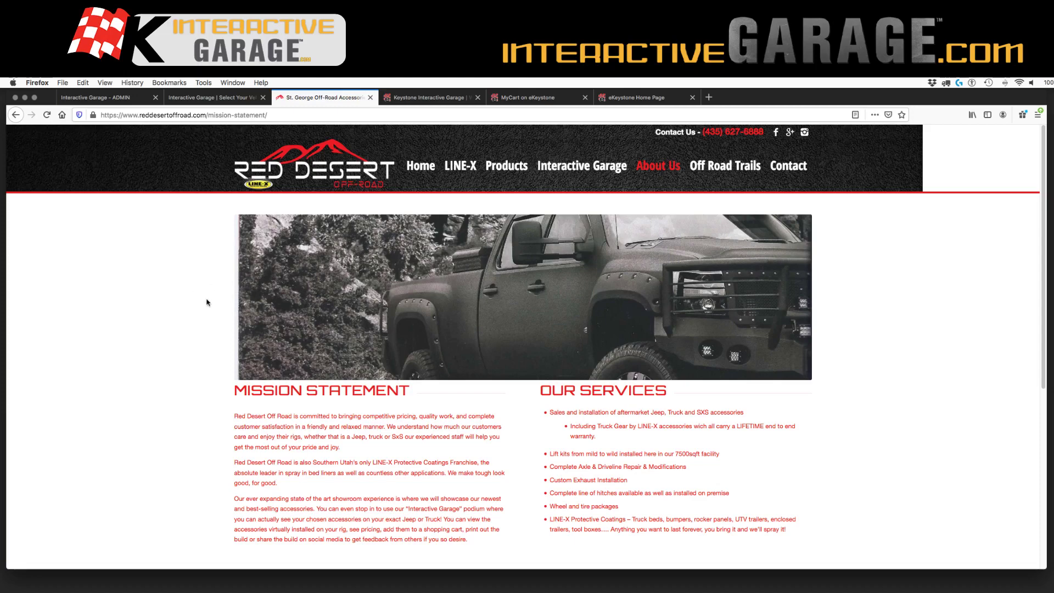
mouse_move(589, 159)
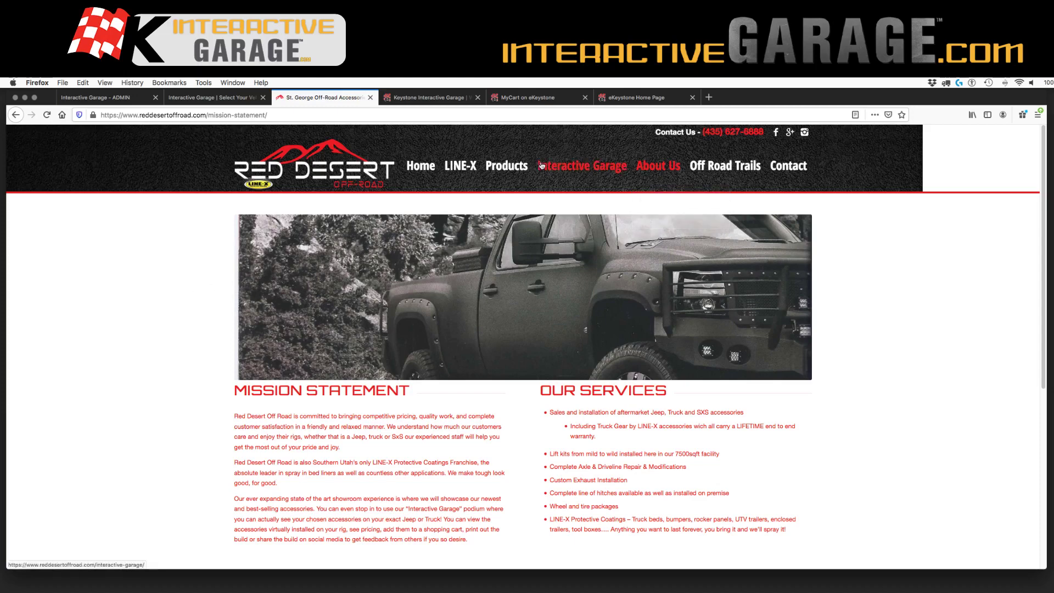
click(571, 170)
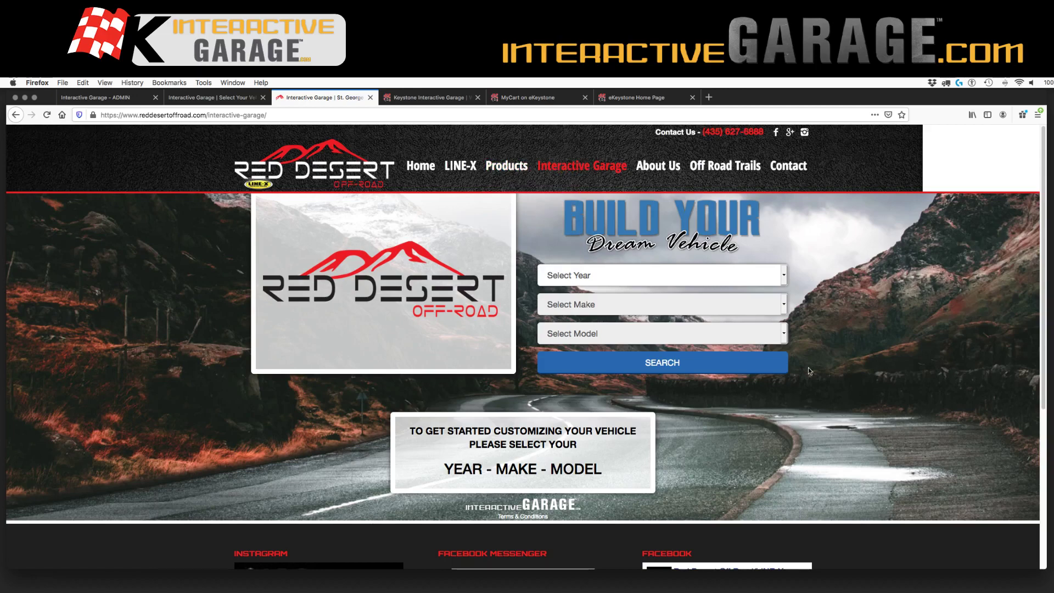
Select a 2020 Jeep Gladiator Overland and start customizing it
click(572, 281)
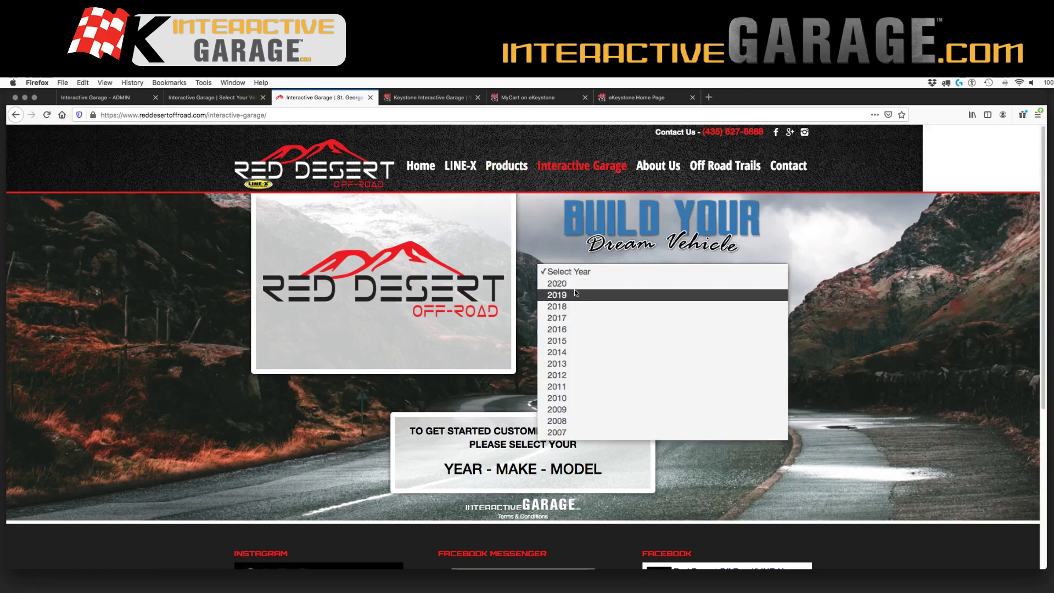
click(578, 290)
click(581, 303)
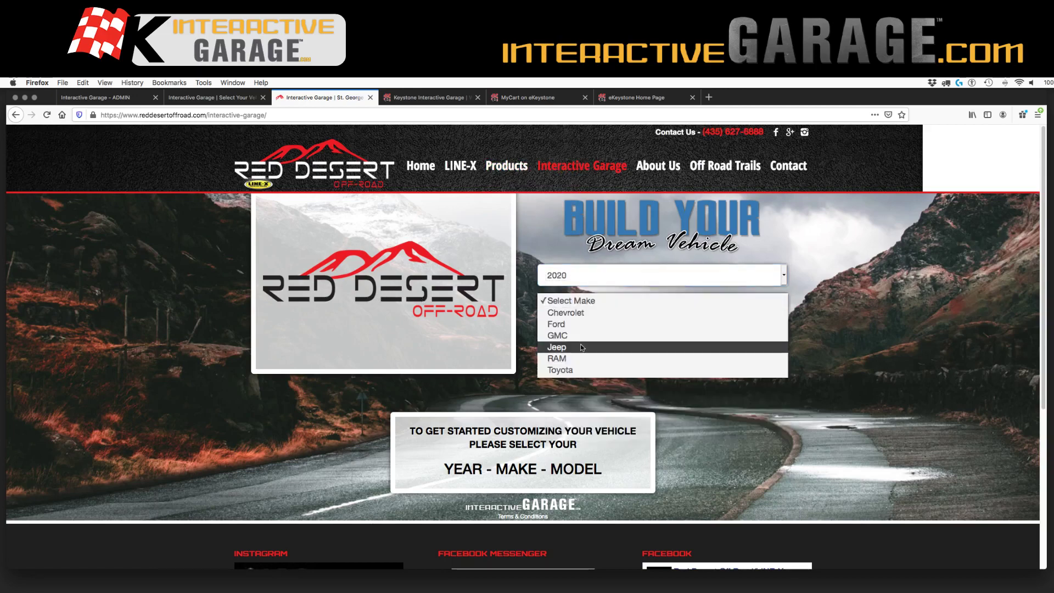
click(581, 345)
click(583, 334)
click(582, 341)
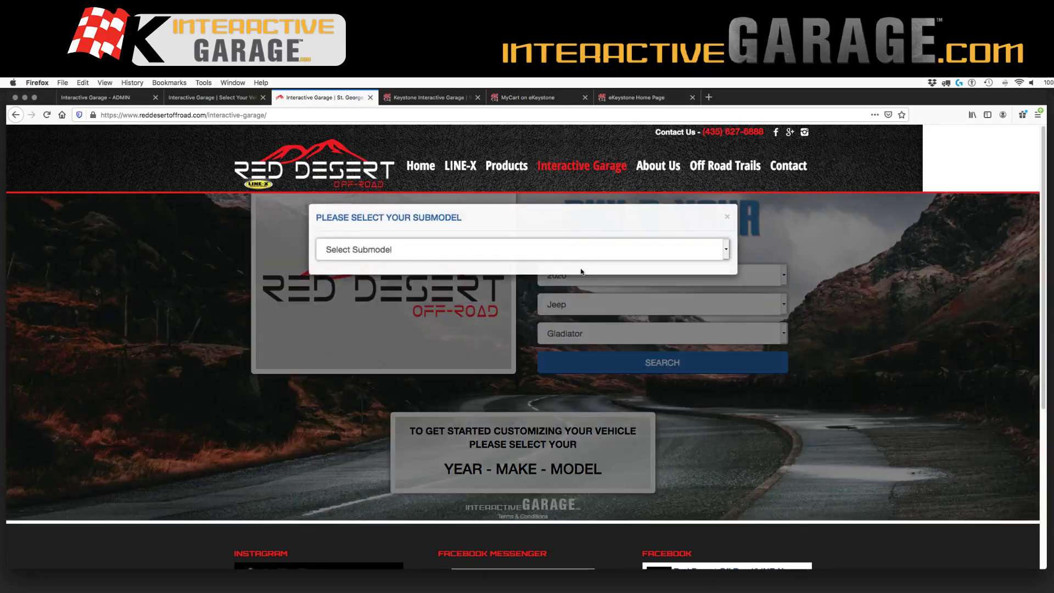
click(575, 255)
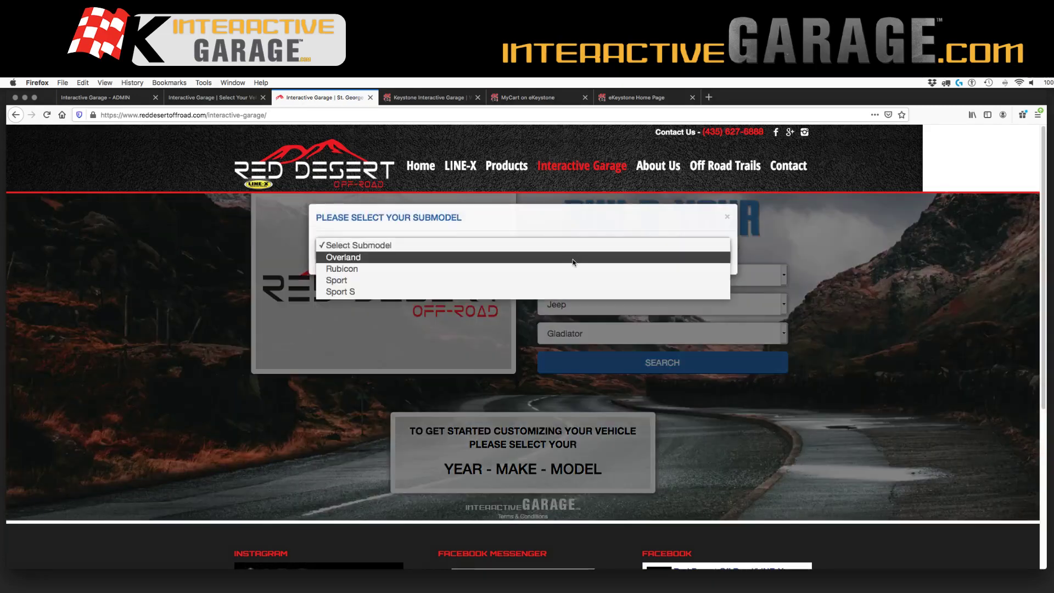
click(573, 258)
click(583, 277)
click(602, 280)
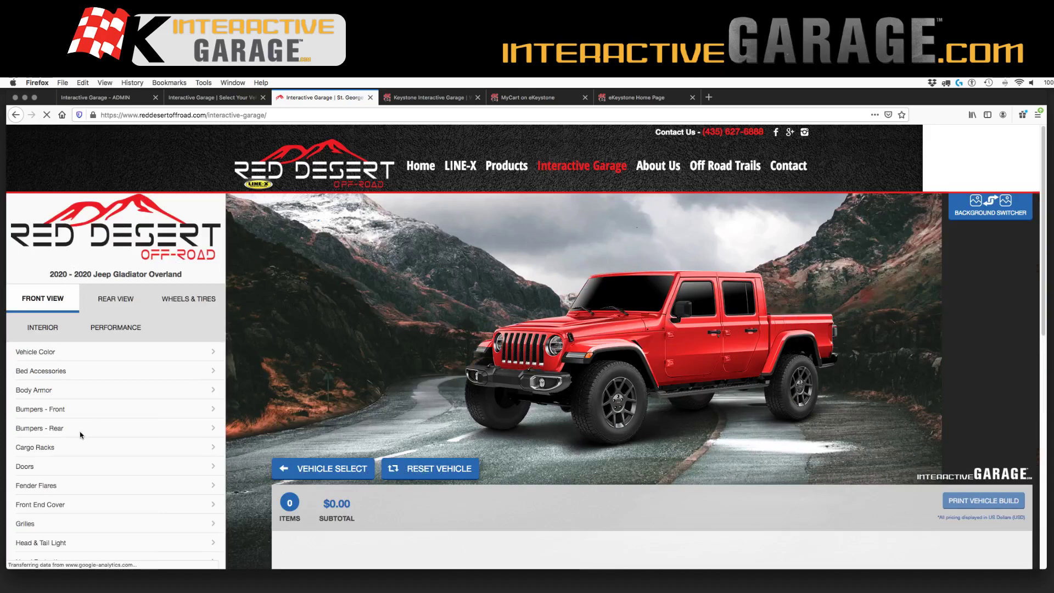
Fit the DV8 Offroad FBSHTB-06 Steel Mid Front Bumper 06 to the Gladiator for $494.75
click(89, 410)
click(89, 410)
click(89, 410)
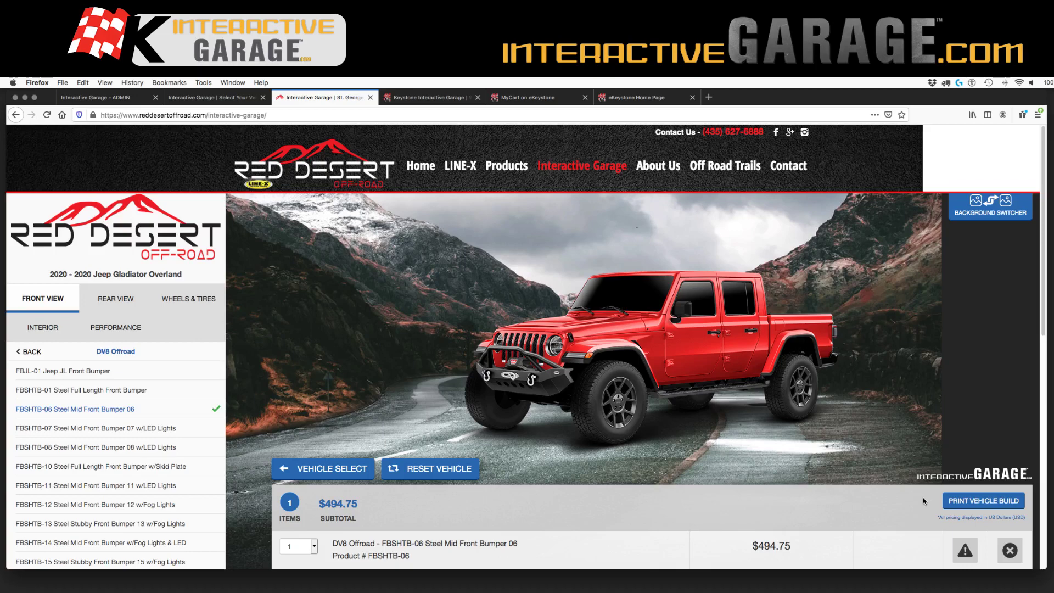
Go to interactivegarage.com in a new tab and open its demo page
click(212, 98)
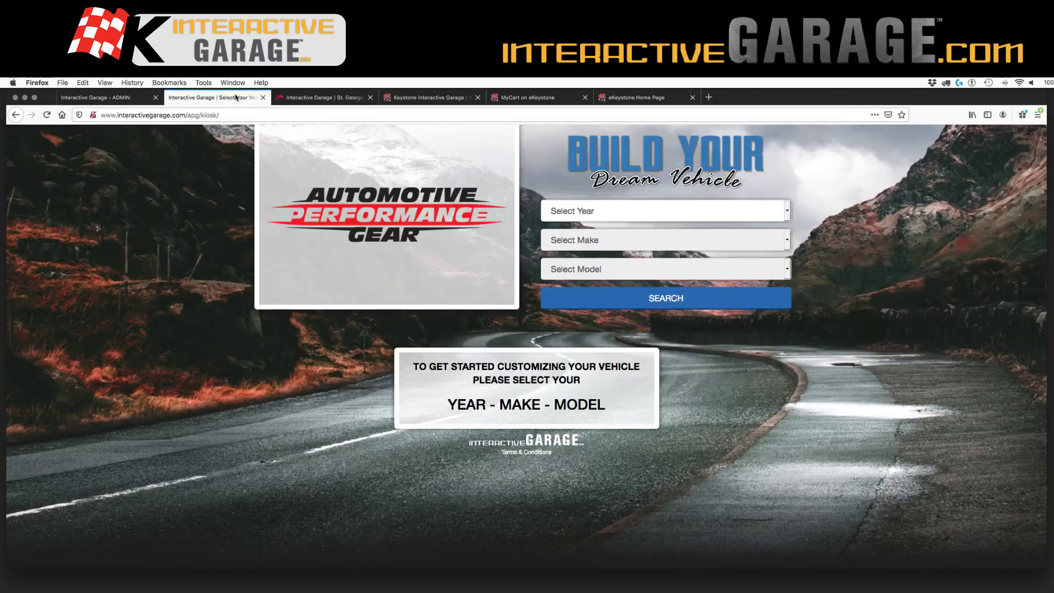
click(709, 97)
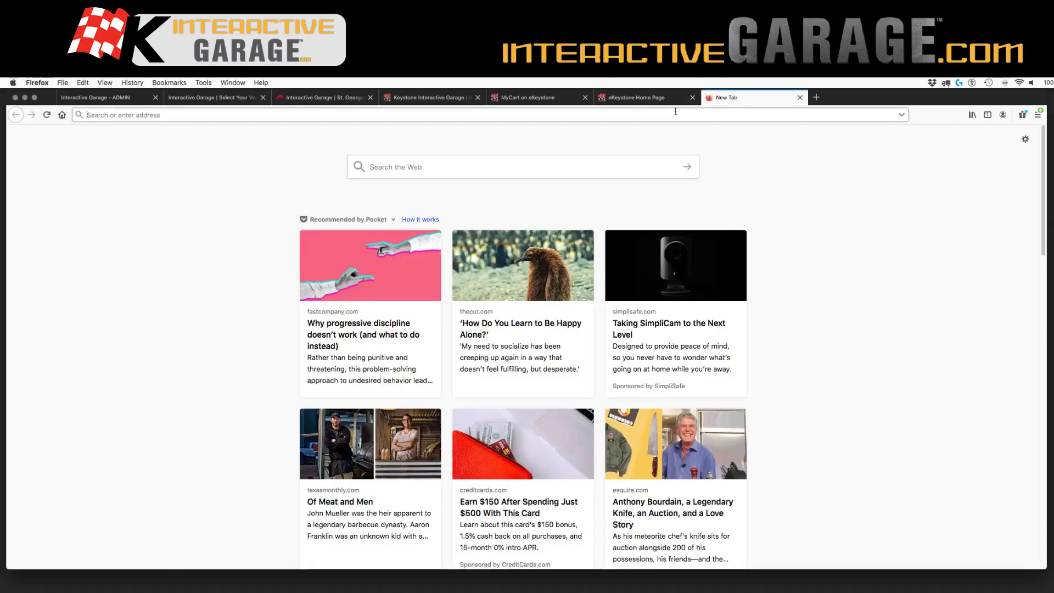
text(interactivegarage.com)
key(Return)
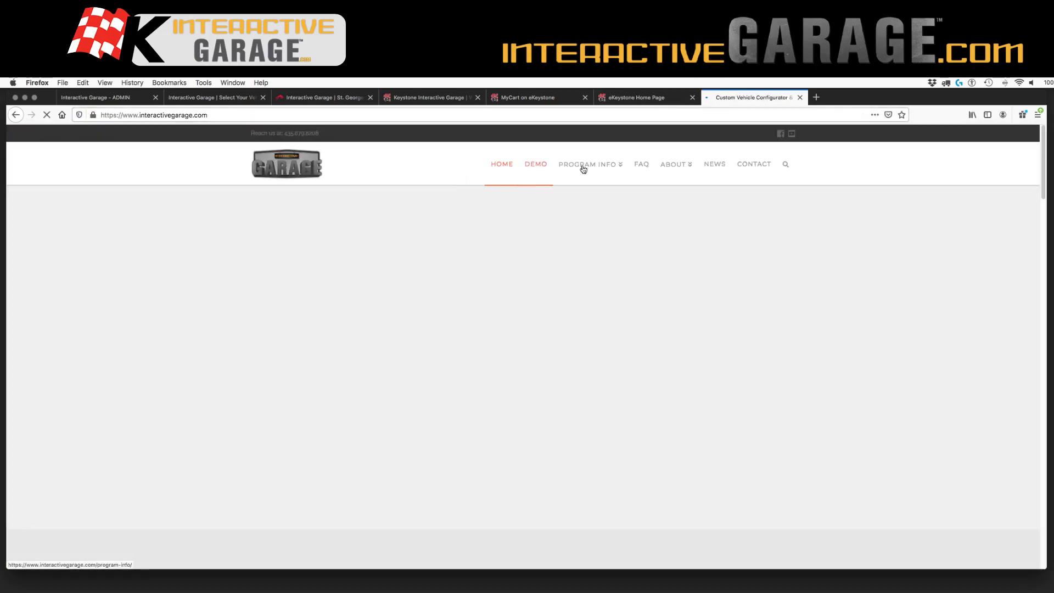
click(541, 166)
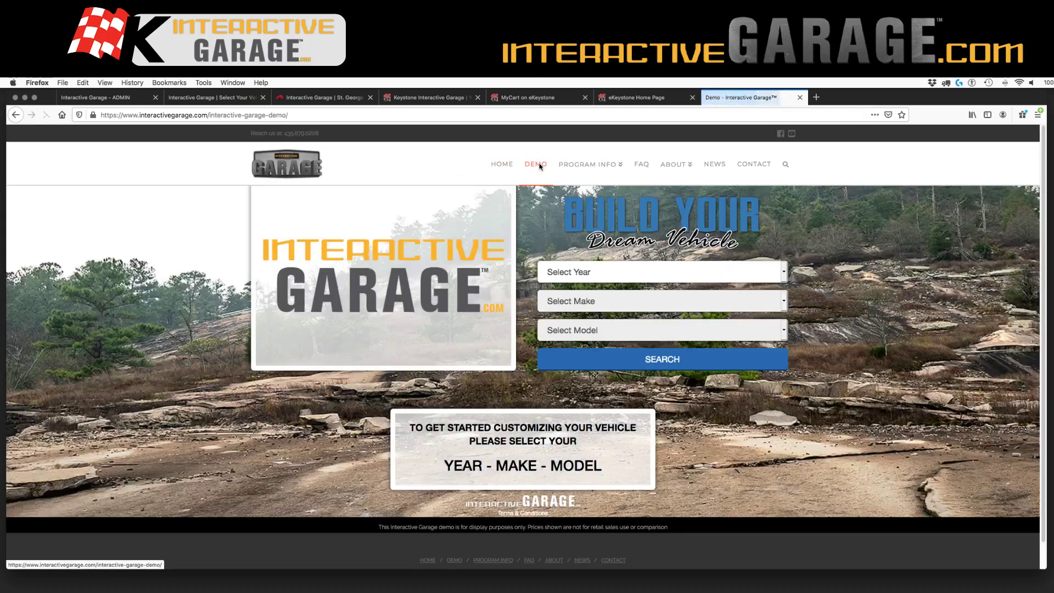
Select a 2020 Jeep Wrangler JL Unlimited Sahara and start customizing it
click(607, 268)
click(607, 280)
click(615, 305)
click(613, 344)
click(612, 330)
click(611, 362)
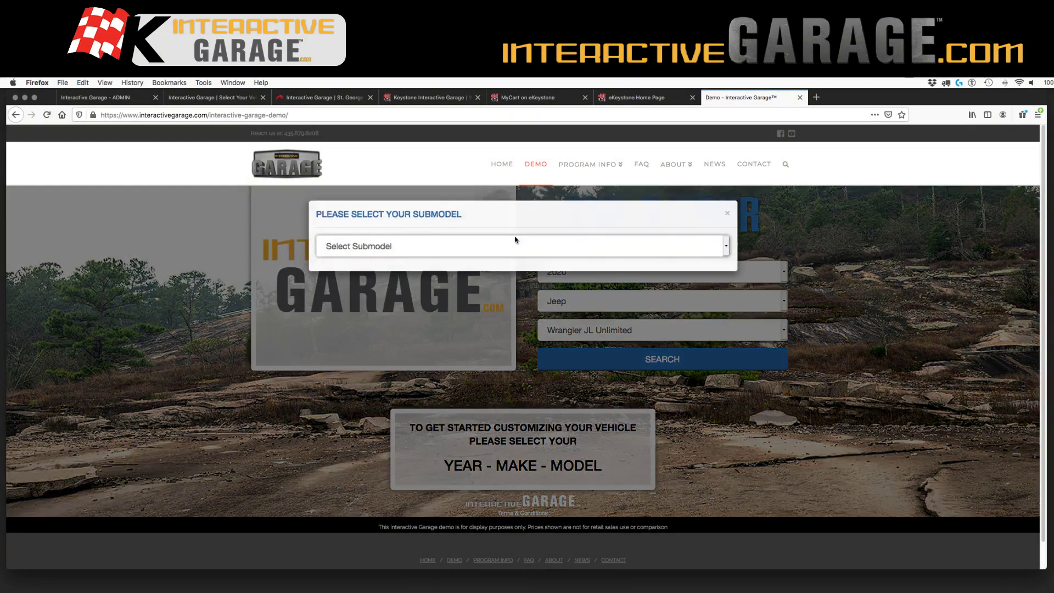
click(515, 241)
click(515, 265)
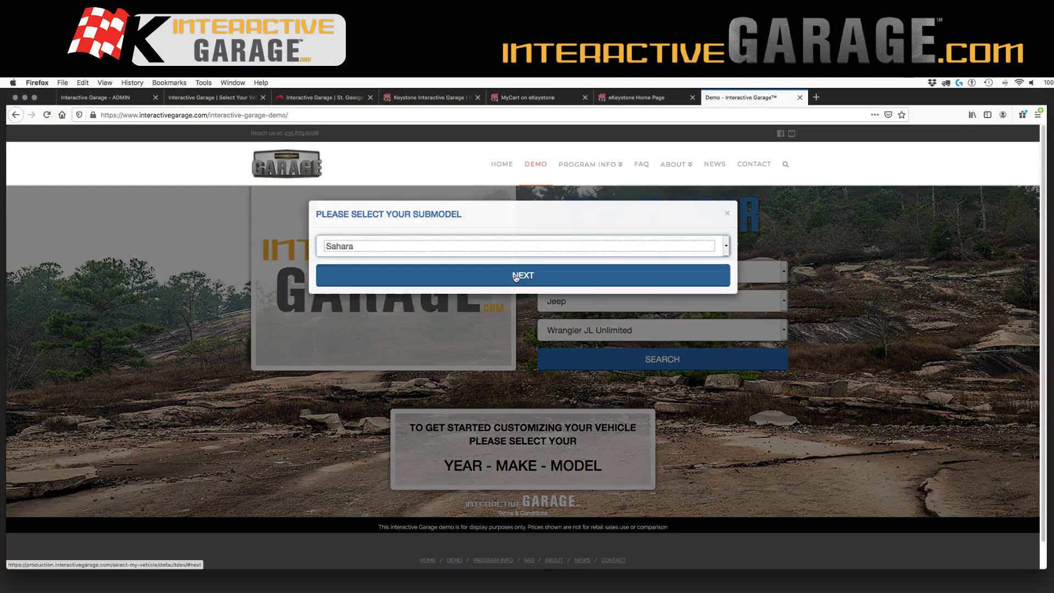
click(515, 274)
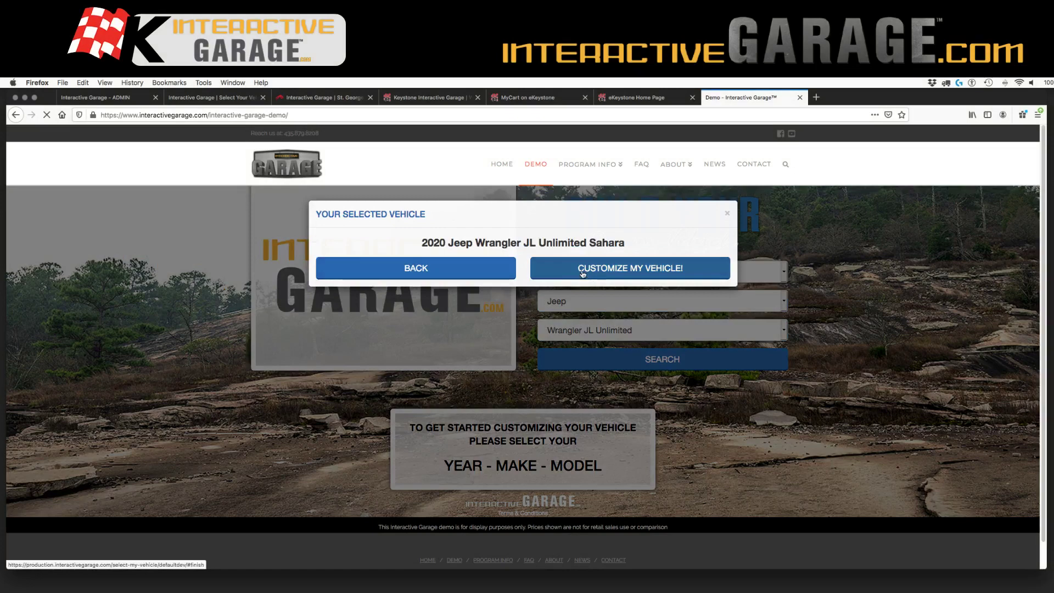
click(584, 273)
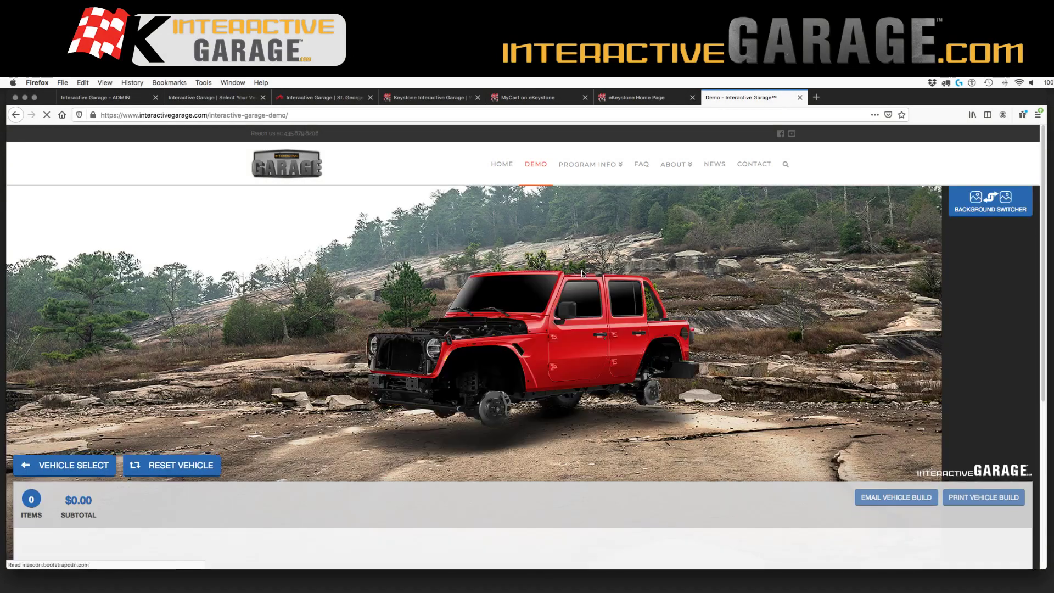
Zoom the browser page to 120%
click(1038, 115)
click(1020, 230)
click(1020, 230)
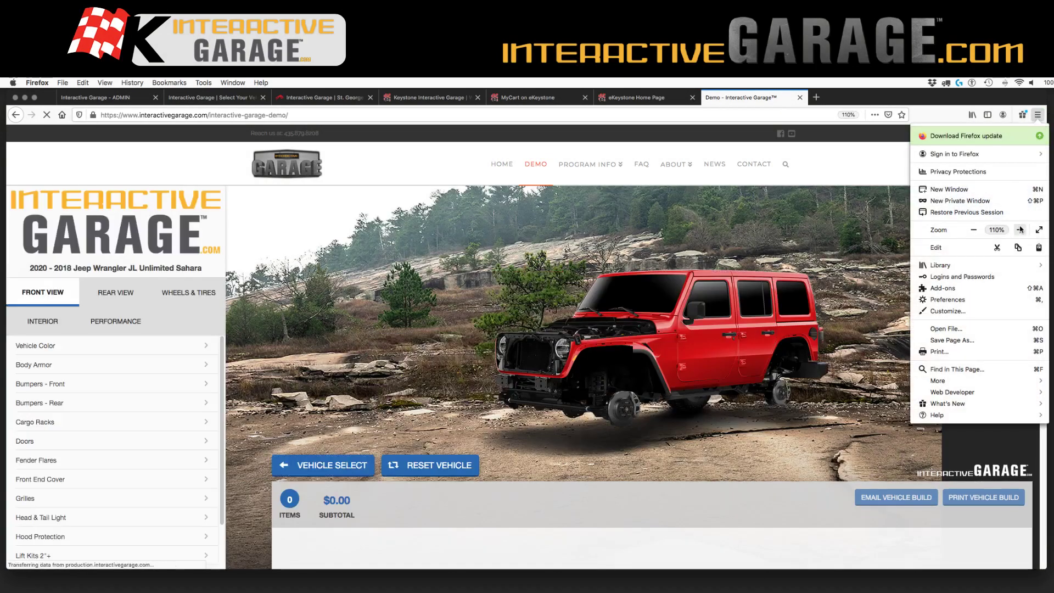
click(1038, 116)
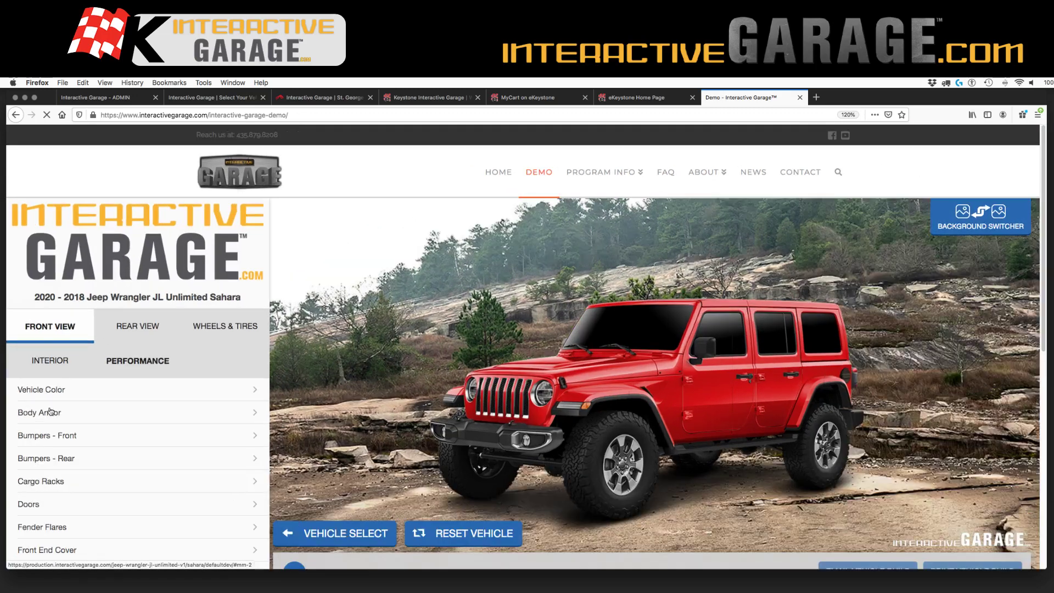
Add Ace Engineering Rock Sliders and the Addictive Desert Designs MaxRax Roof Rack w/Hardtop Mounts
click(50, 412)
click(50, 412)
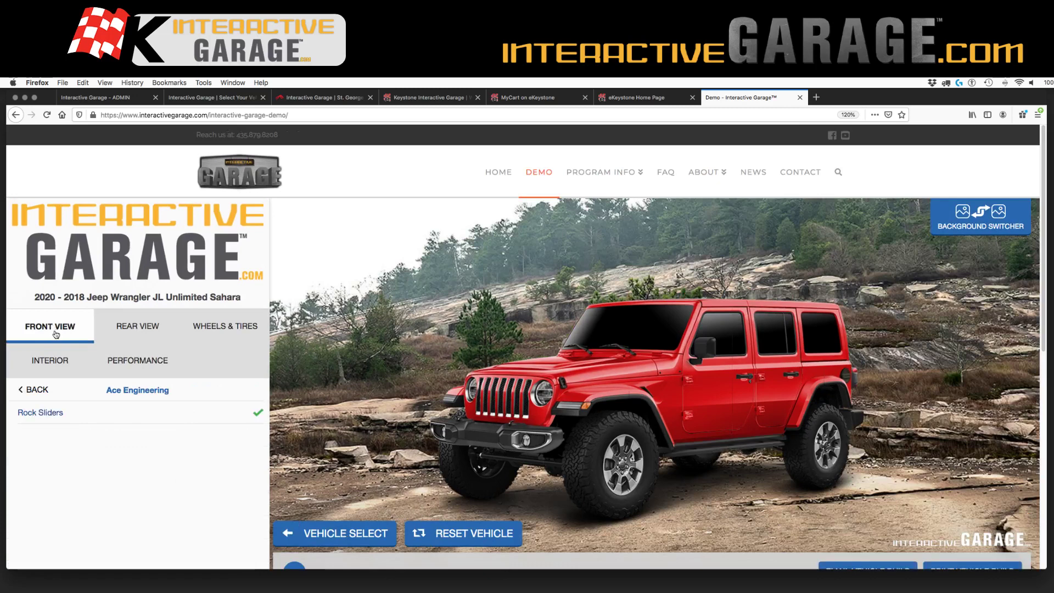
click(56, 335)
click(50, 479)
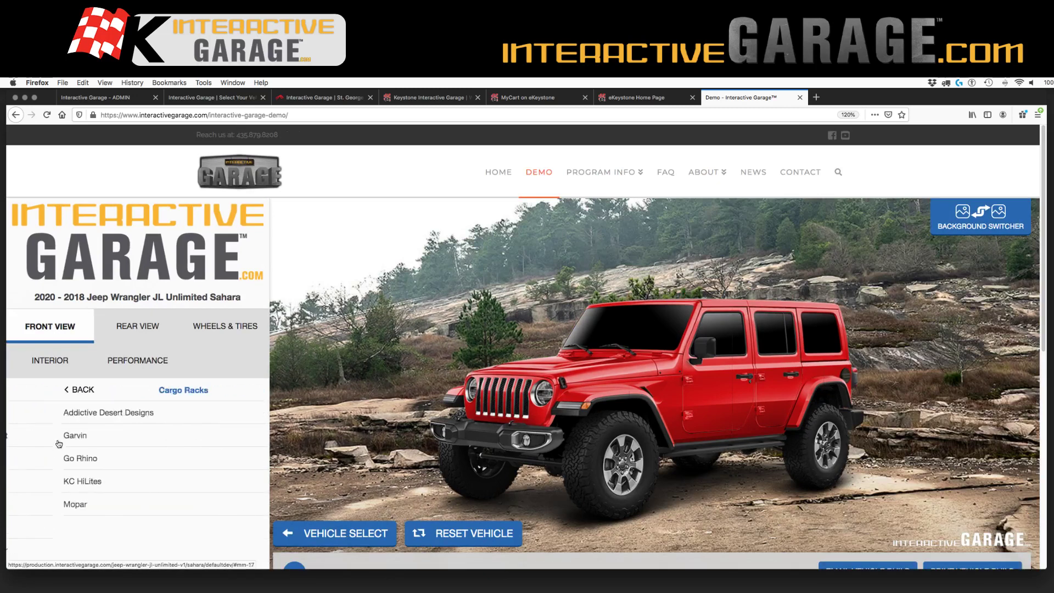
click(60, 421)
click(57, 414)
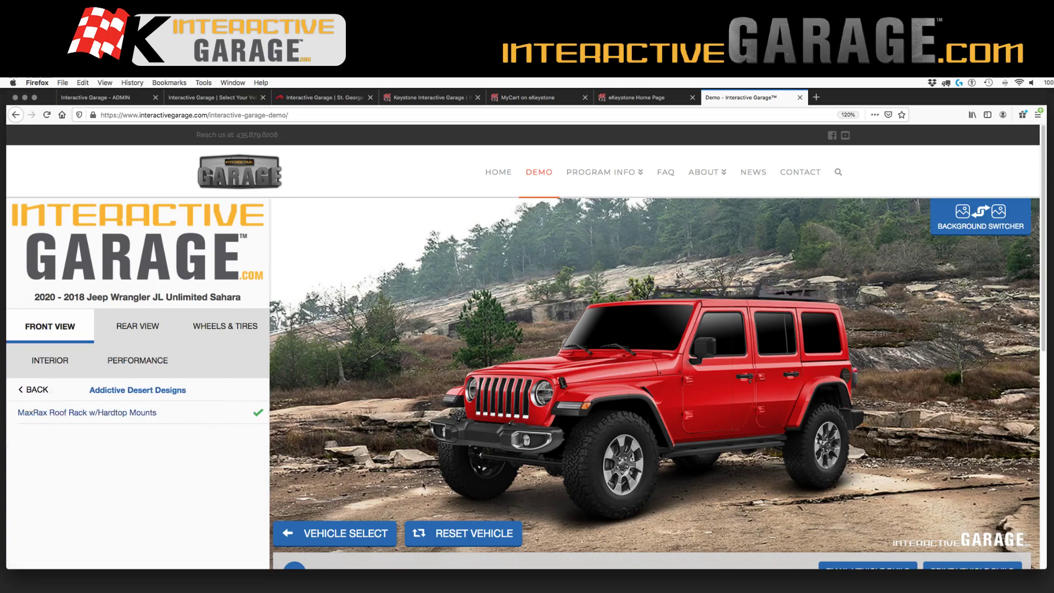
scroll(824, 557, down, 1)
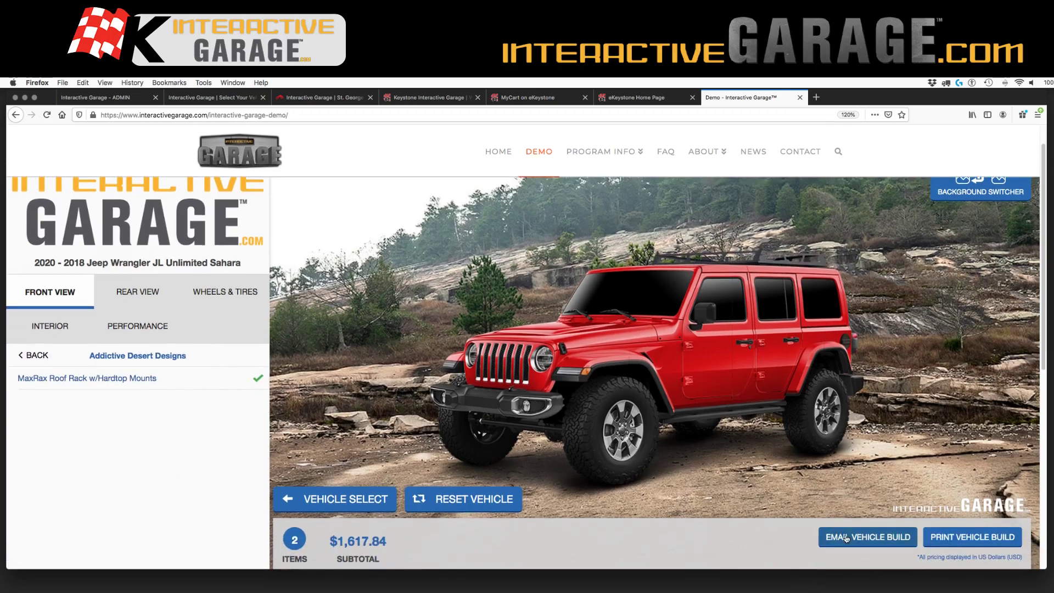
click(847, 538)
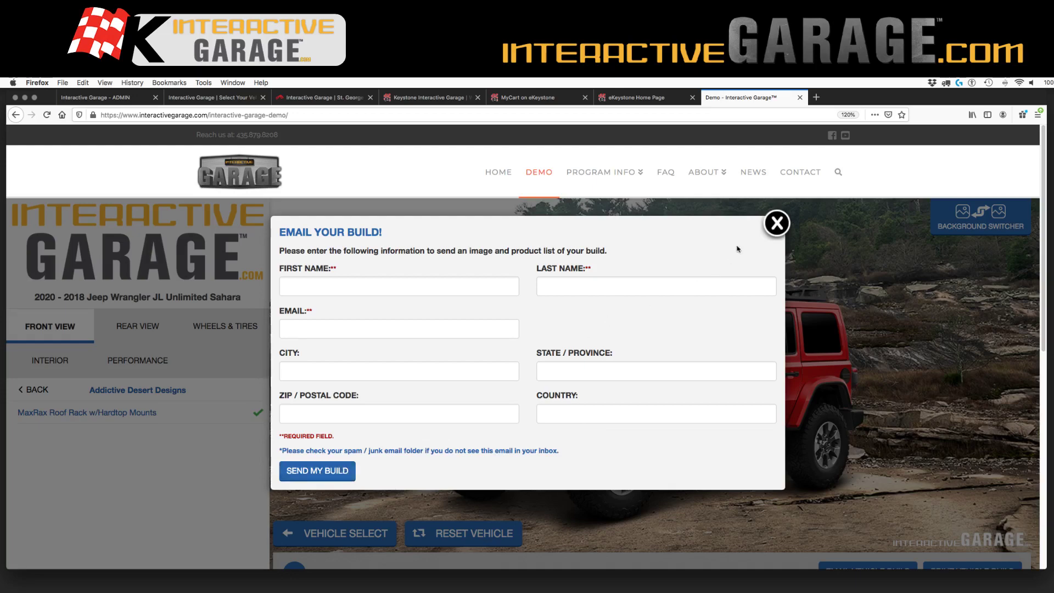
click(776, 224)
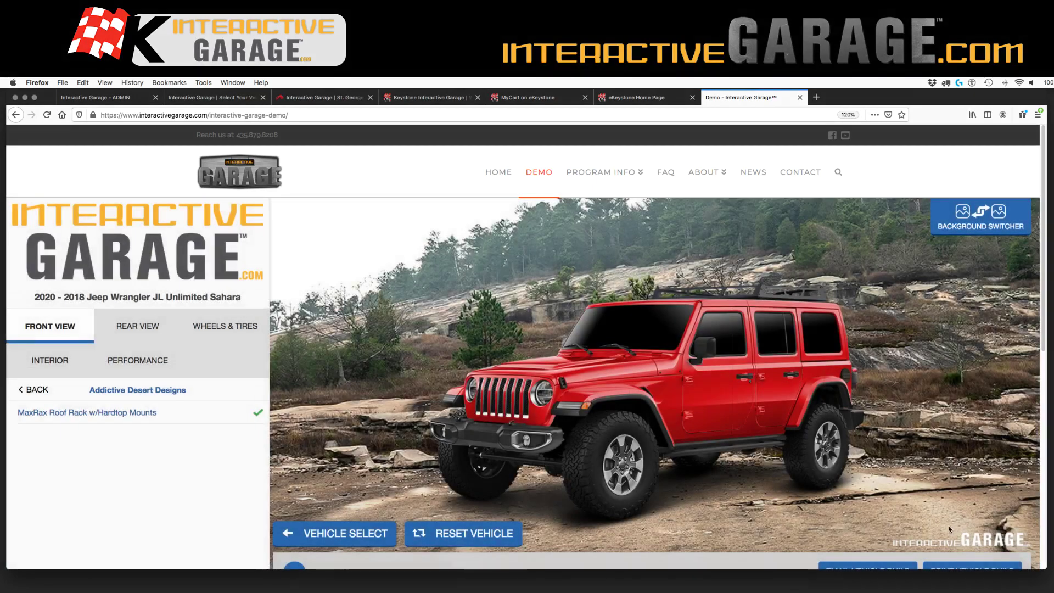
scroll(948, 526, down, 2)
Cancel printing, review the build sheet's two parts and $1,617.84 subtotal, then close it
click(965, 516)
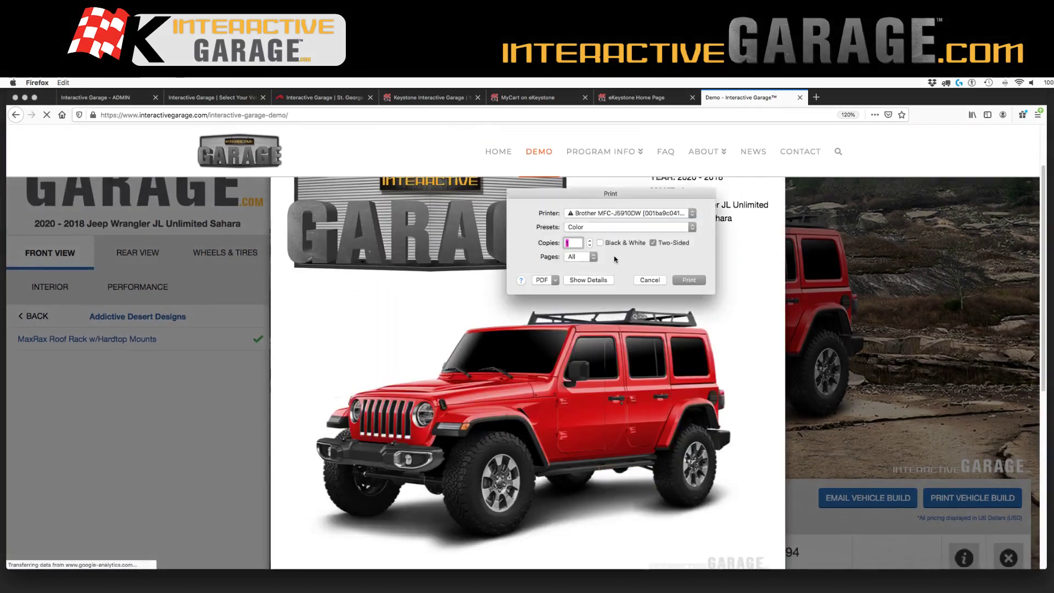
click(650, 280)
scroll(699, 240, up, 2)
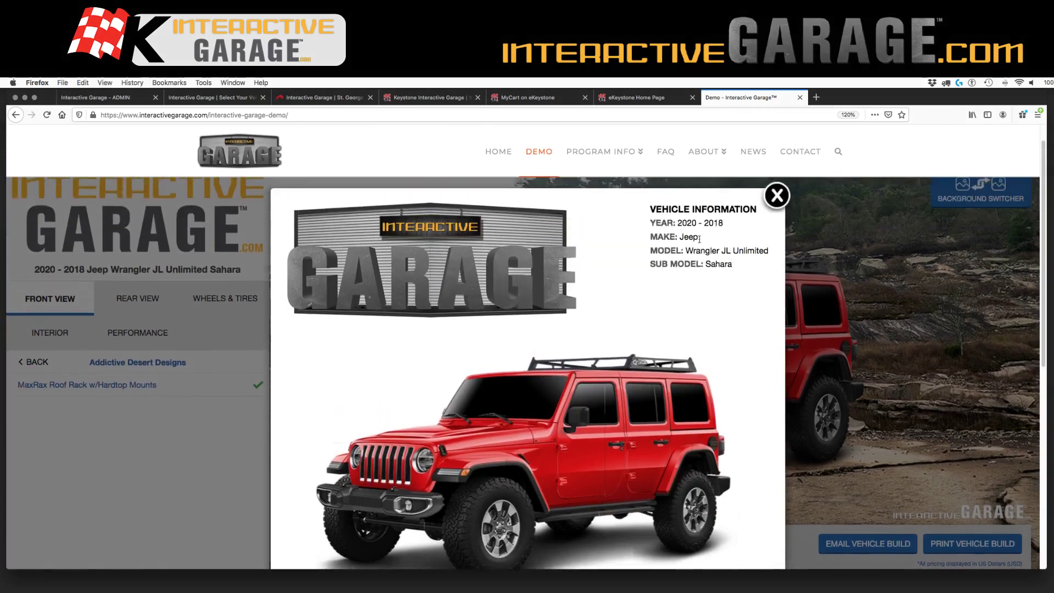
scroll(753, 302, down, 5)
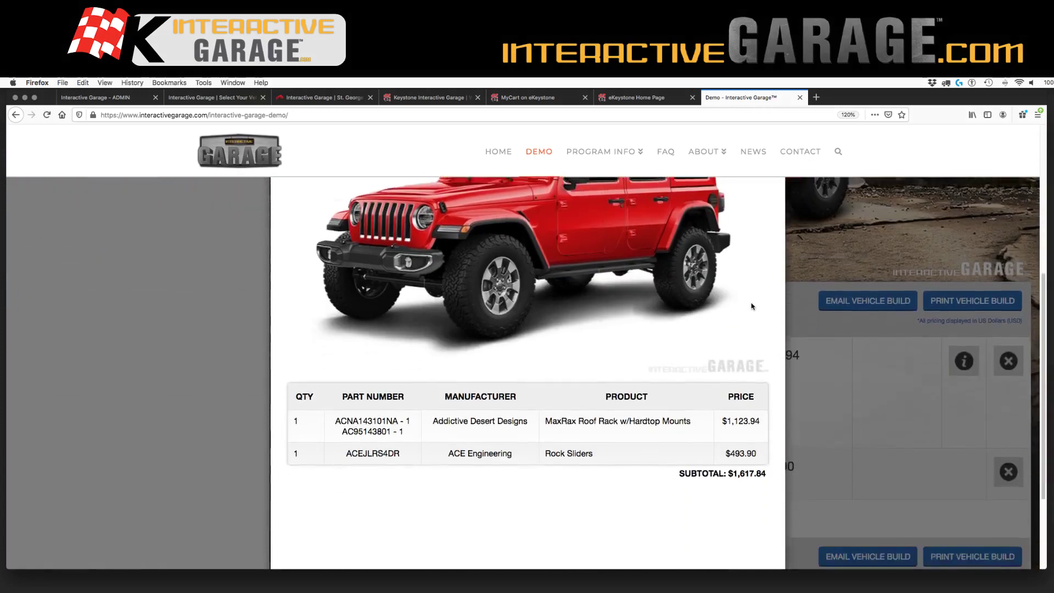
scroll(692, 406, up, 1)
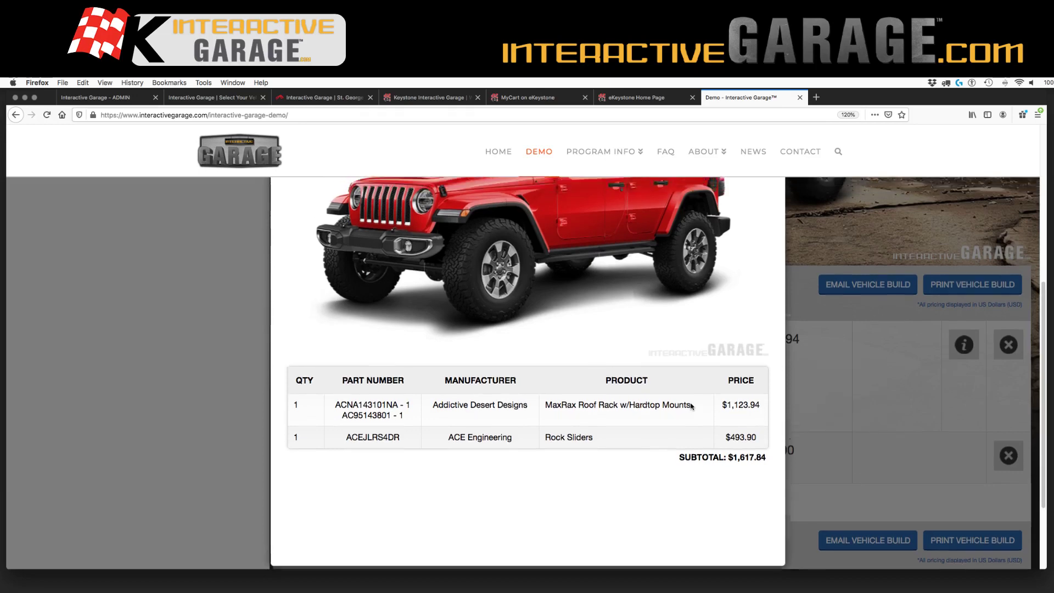
scroll(691, 406, up, 5)
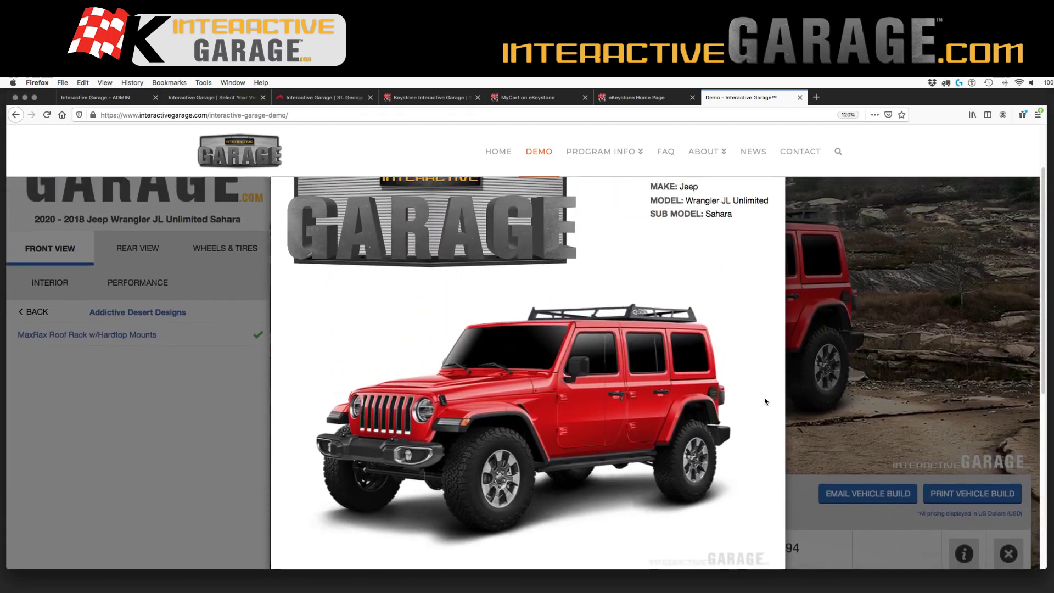
scroll(736, 401, up, 1)
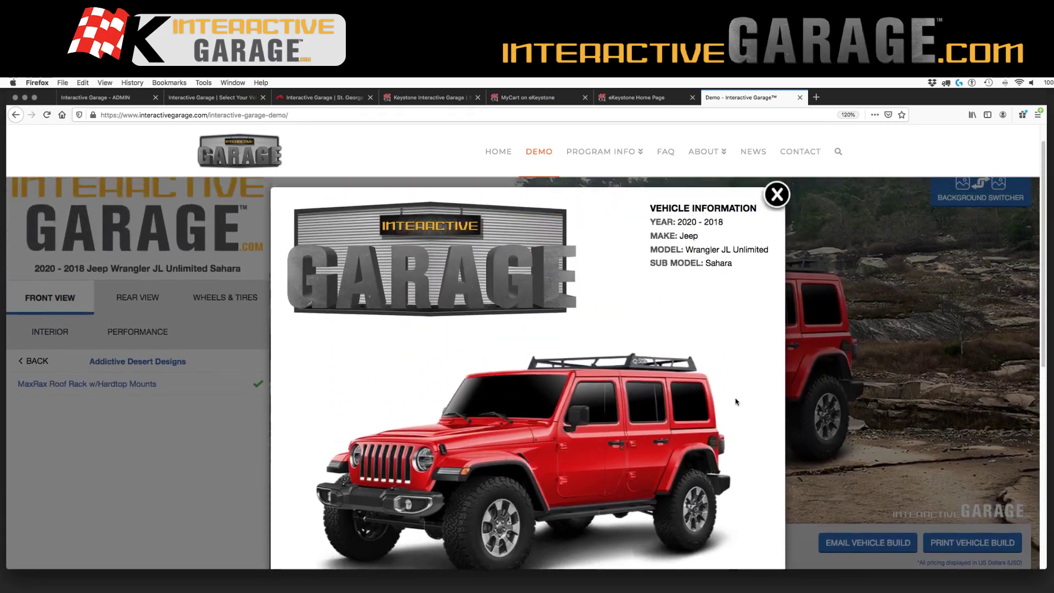
click(778, 194)
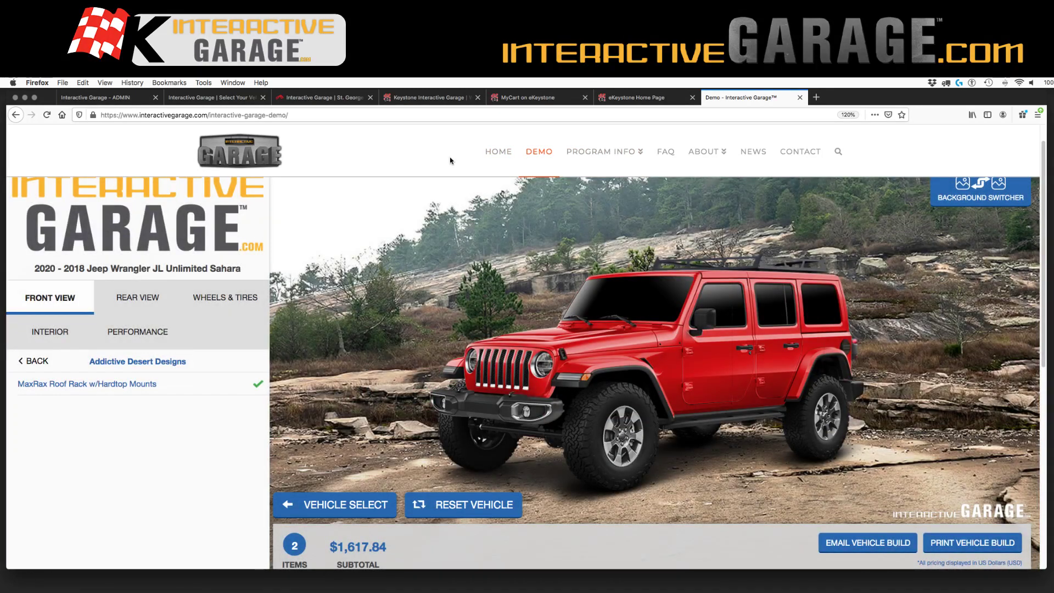
View the Red Desert example, then the Automotive Performance Gear kiosk's Build Your Dream Vehicle page
click(343, 98)
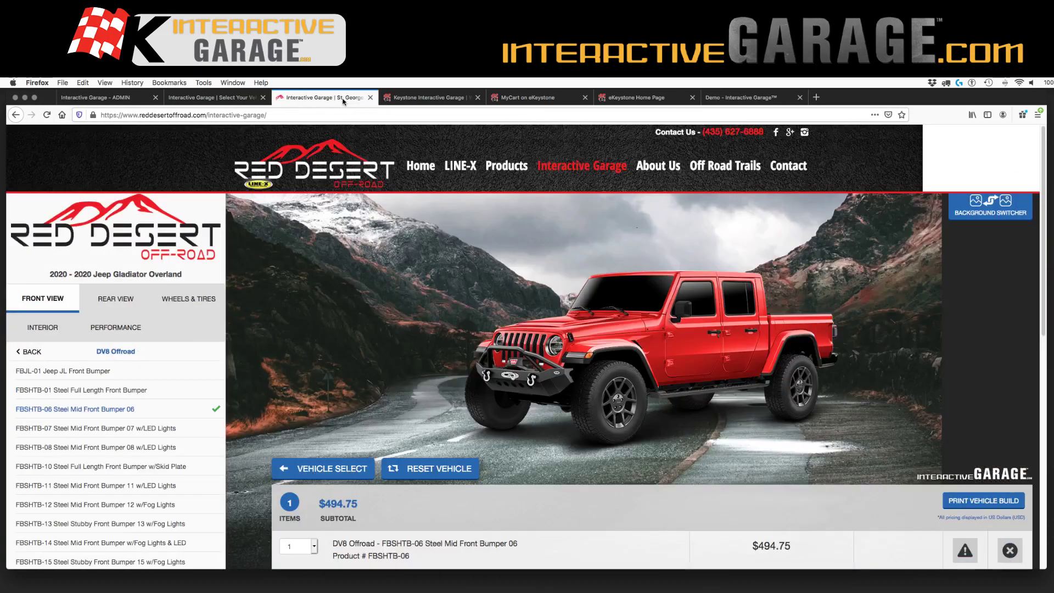
click(250, 100)
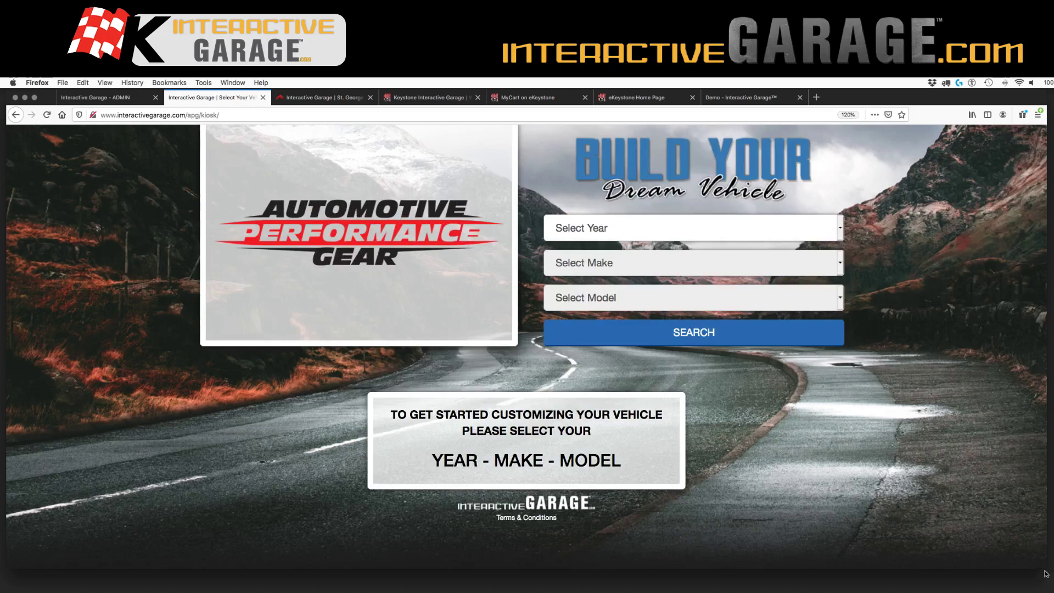
mouse_move(1044, 564)
mouse_down()
mouse_move(1032, 552)
mouse_move(310, 412)
mouse_move(143, 348)
mouse_move(143, 329)
mouse_move(142, 360)
mouse_move(159, 349)
mouse_move(428, 452)
mouse_move(1051, 546)
mouse_move(1044, 563)
mouse_move(1019, 567)
mouse_move(1041, 572)
mouse_up()
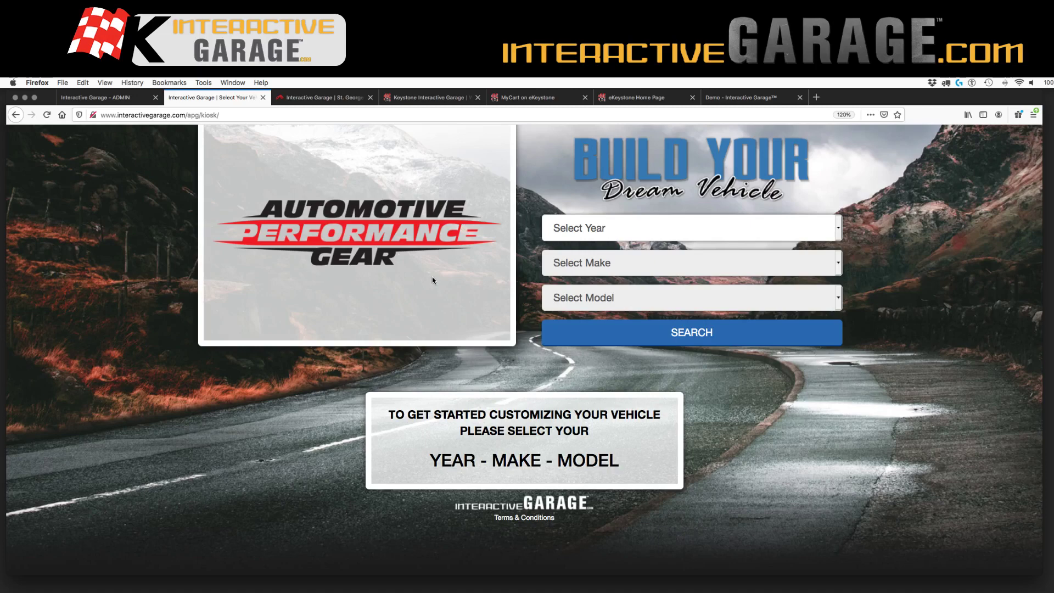
Go from the Keystone truck builder to the eKeystone home page and open Account Center
click(446, 96)
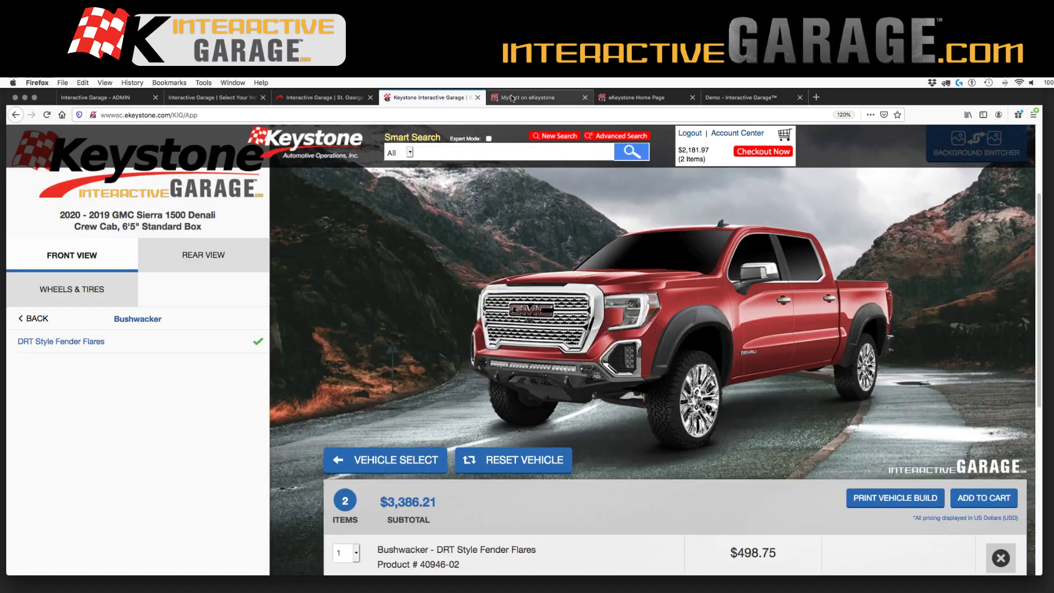
scroll(387, 148, up, 5)
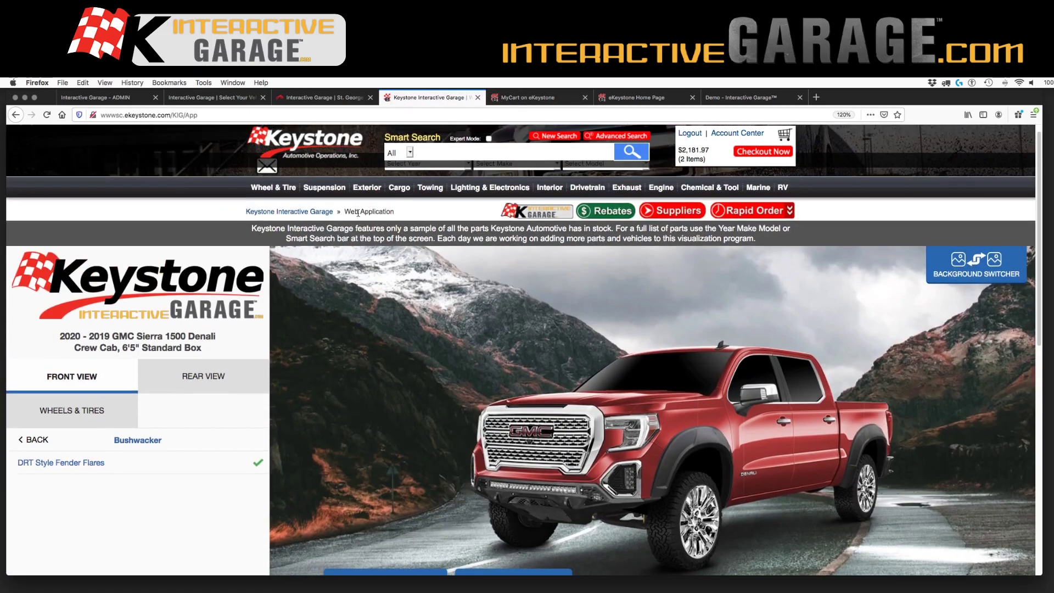
click(330, 139)
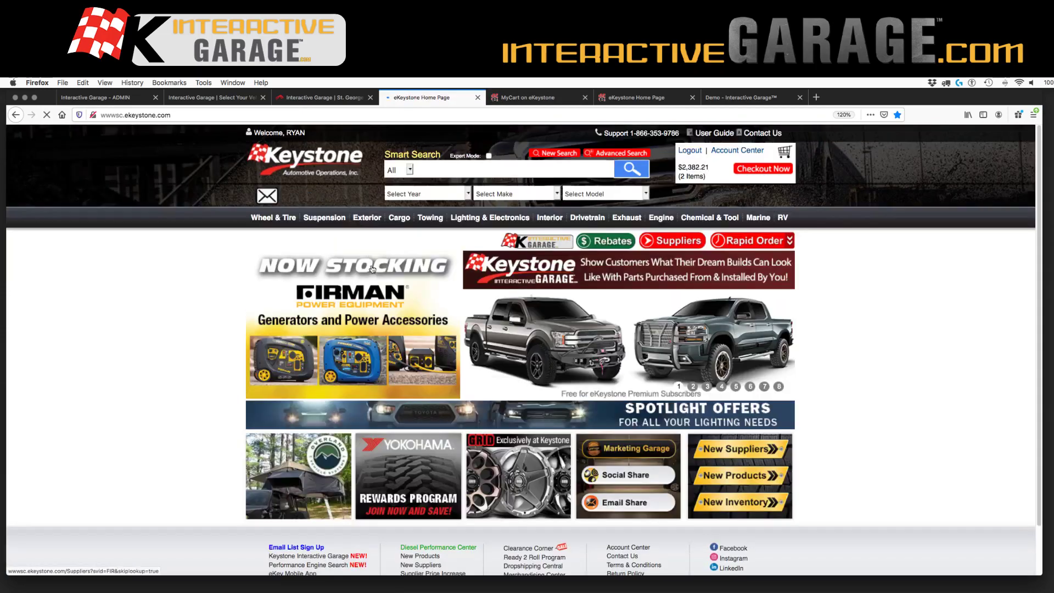
click(732, 154)
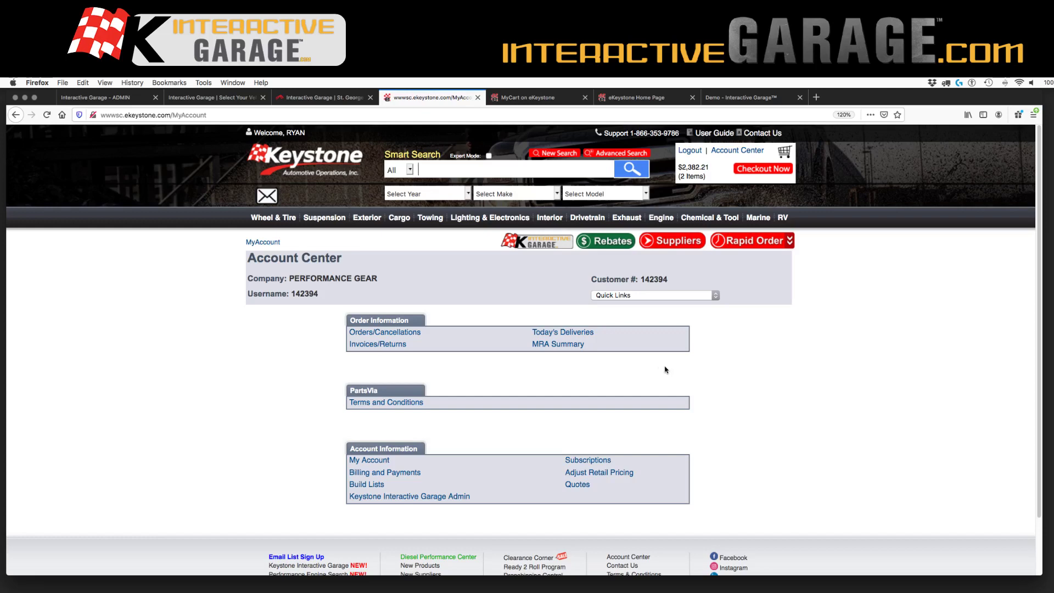
Open Adjust Retail Pricing to review the 30% blanket margin and 22%–40% supplier margins
click(619, 476)
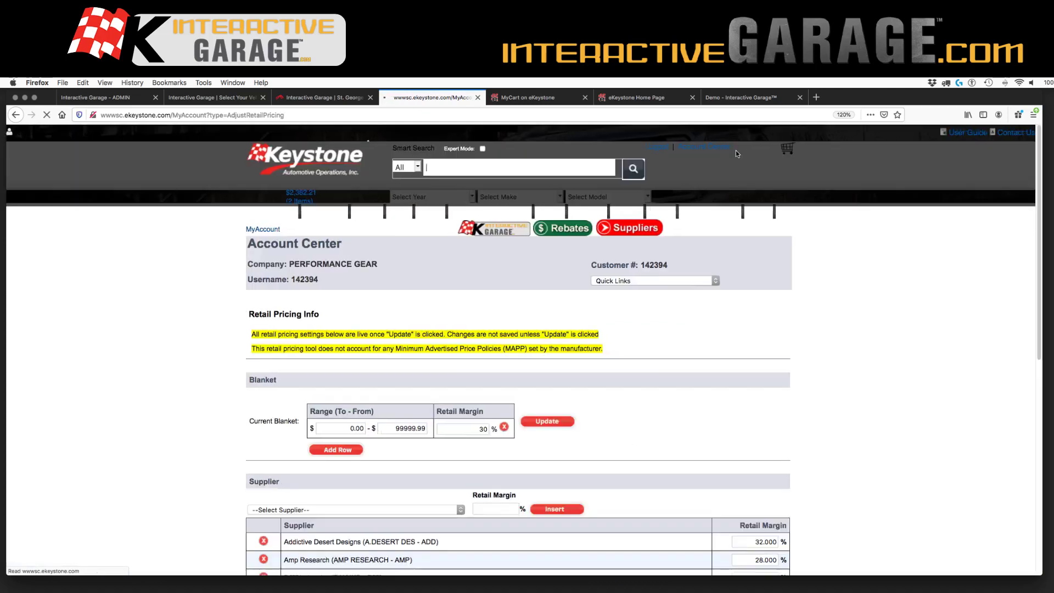
scroll(648, 467, down, 7)
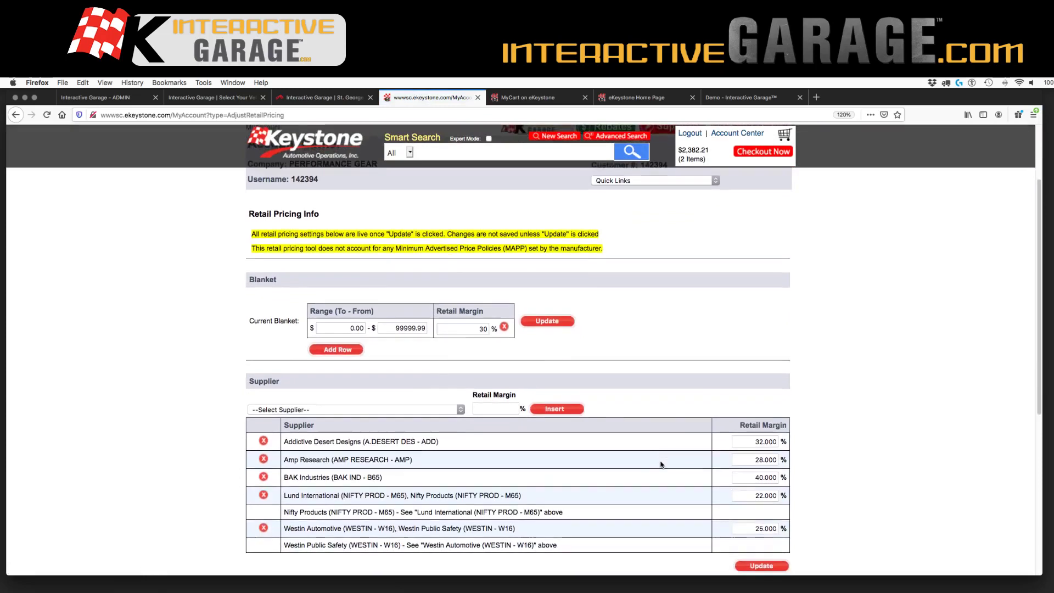
click(750, 136)
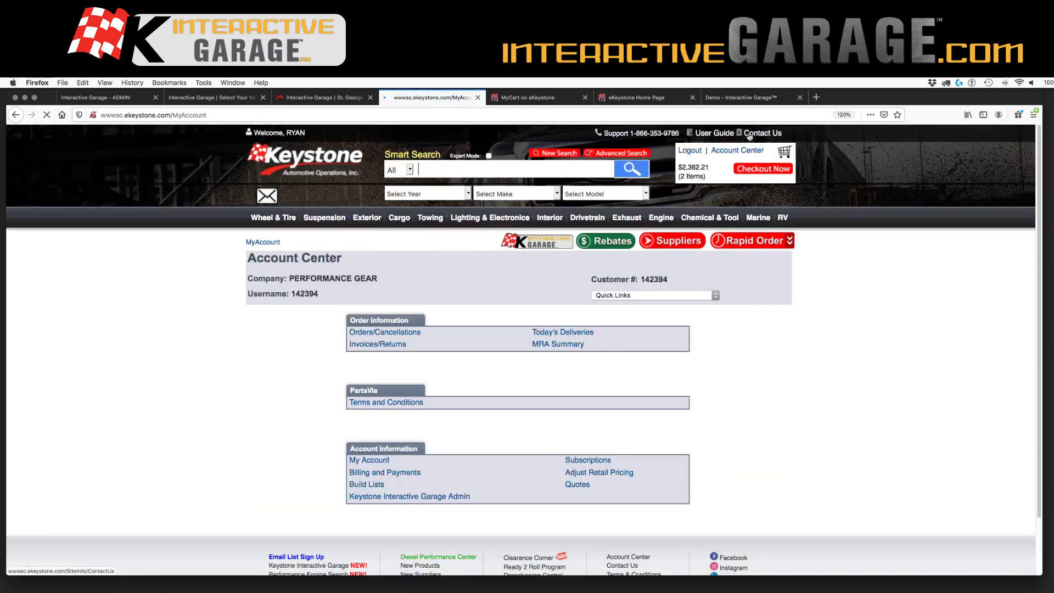
click(604, 476)
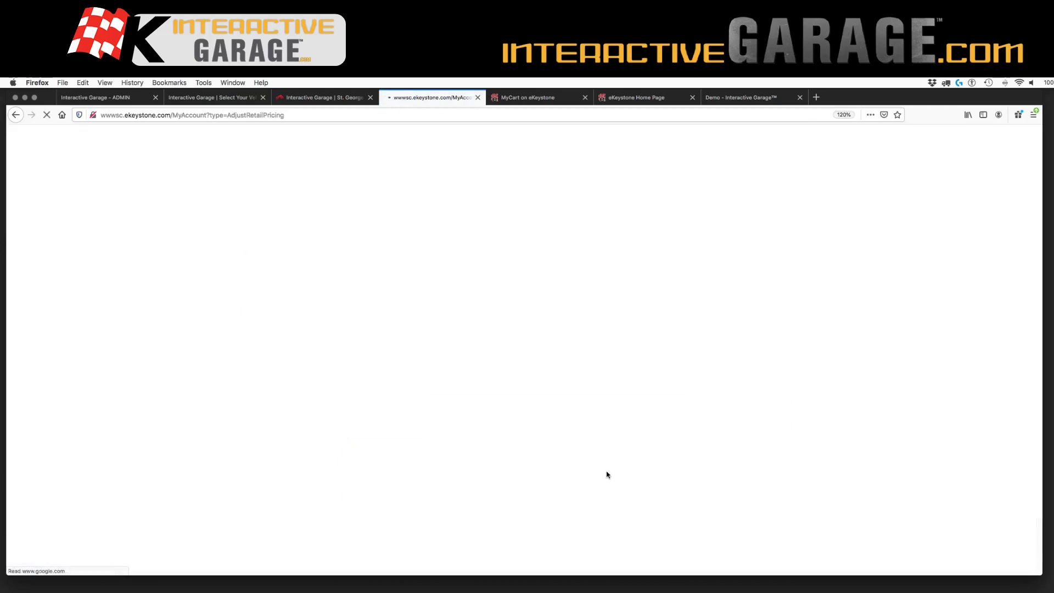
scroll(630, 457, down, 3)
scroll(629, 457, down, 3)
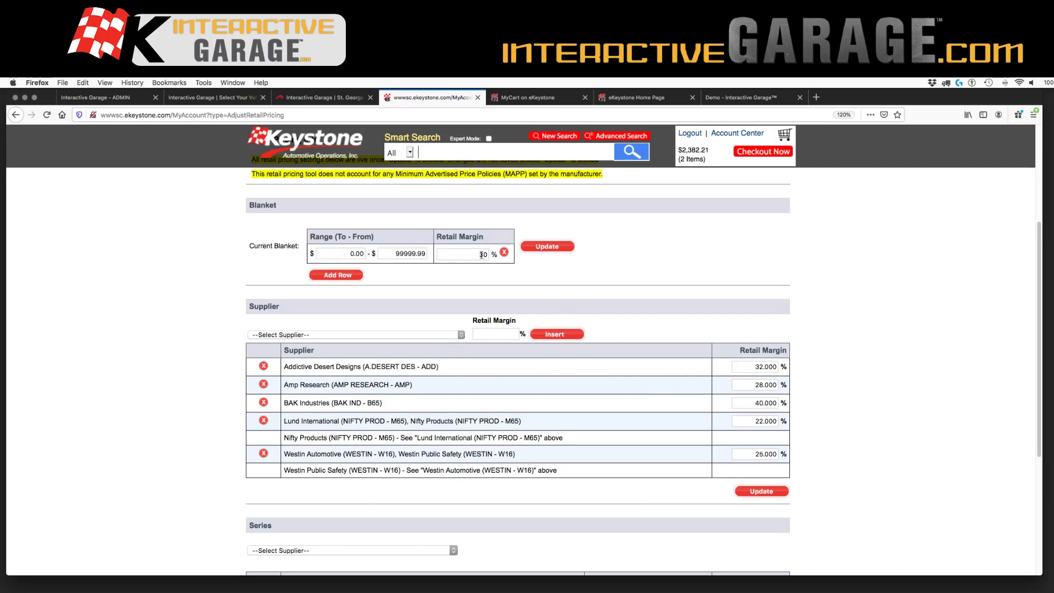
Replace the blanket retail margin value 30 with 32 and update it
scroll(481, 255, down, 1)
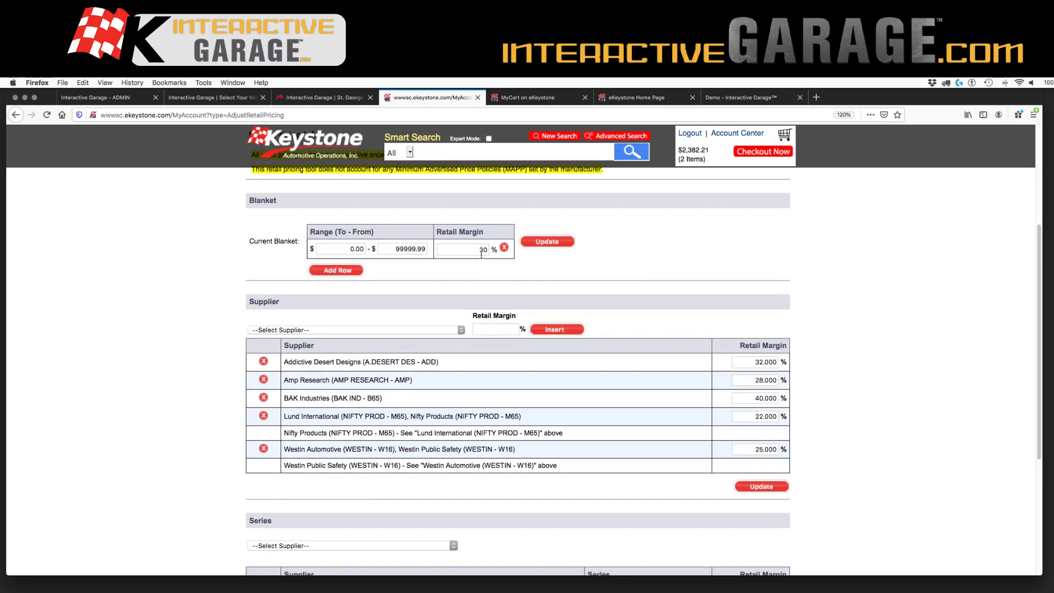
scroll(481, 255, up, 1)
double_click(482, 253)
text(32)
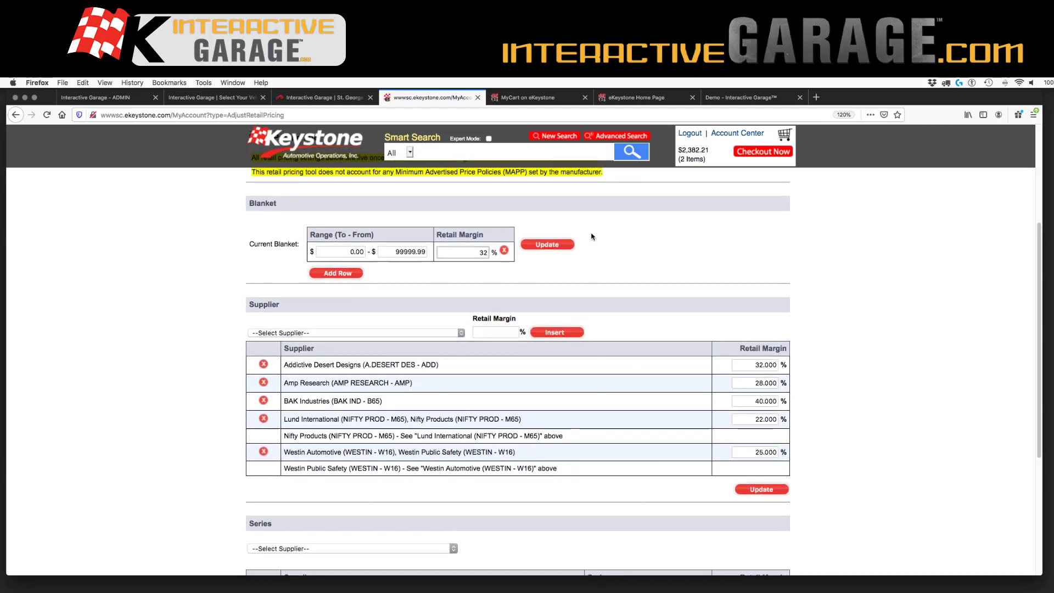
click(531, 244)
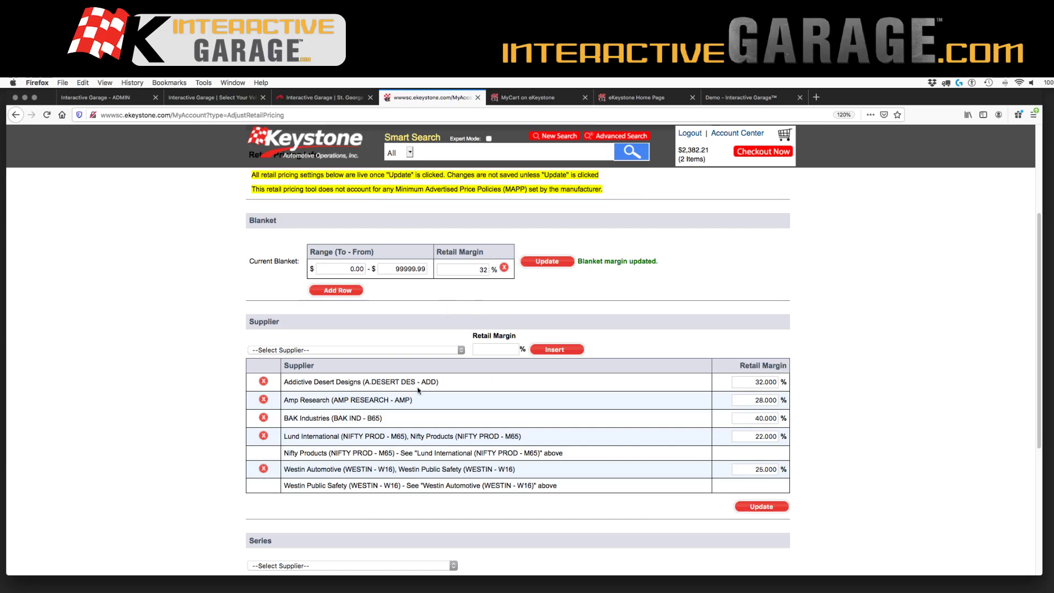
scroll(493, 389, down, 2)
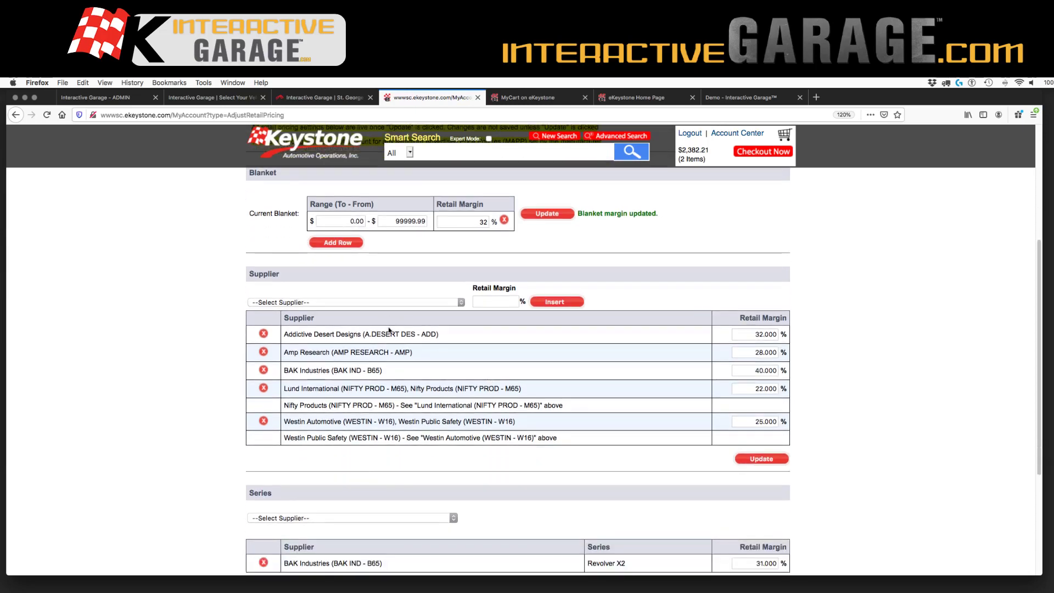